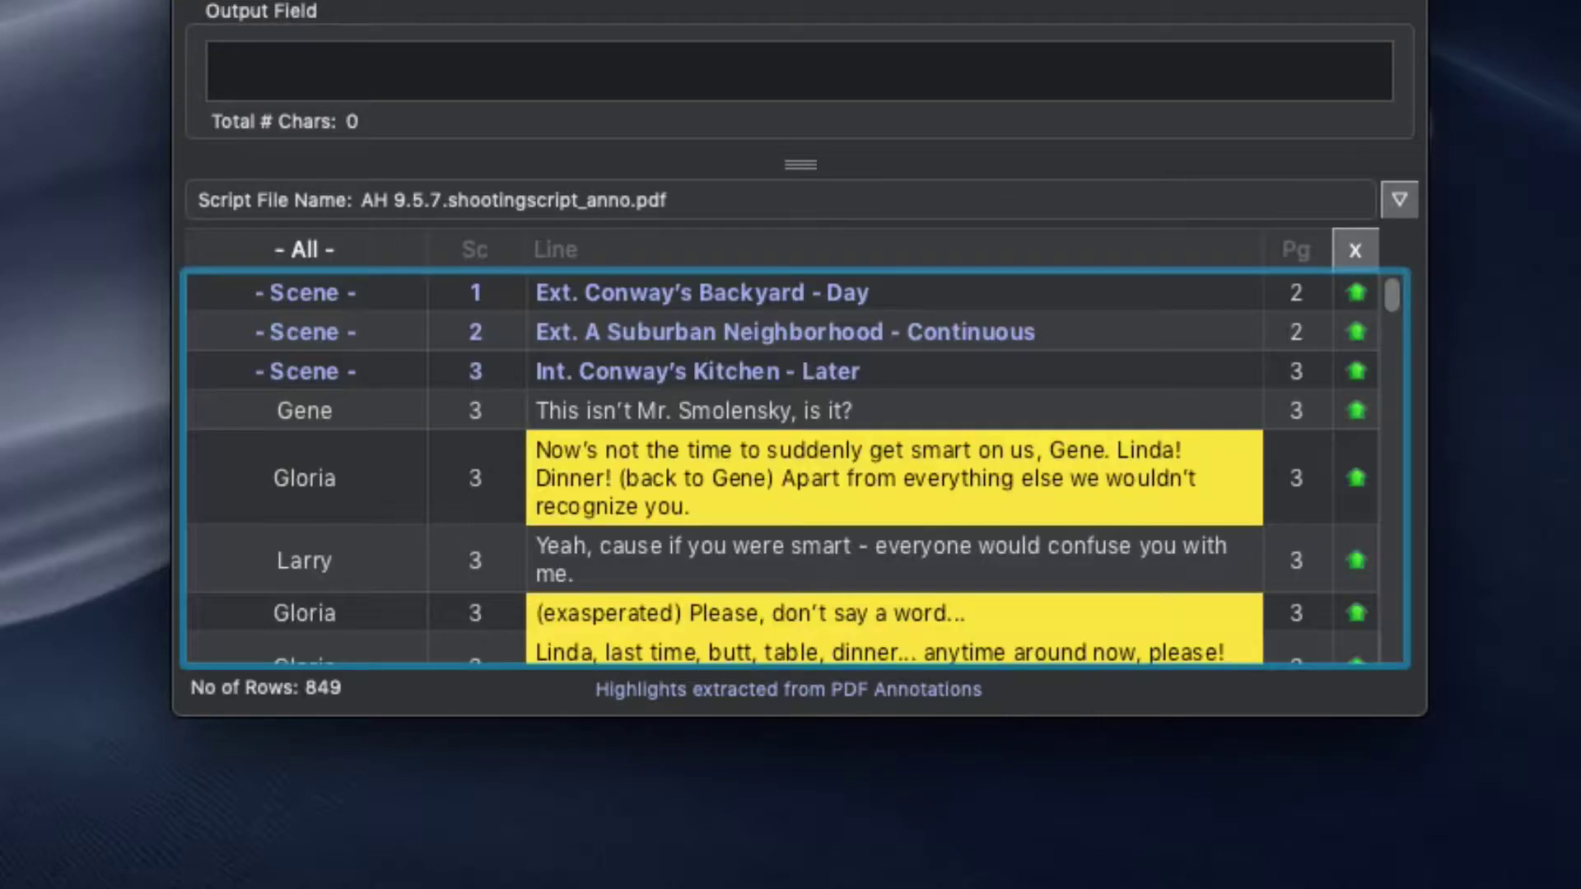
Step: Style 'Smolensky' in Gene's line bold with colour FC4, giving [FC4][FB] tags
click(869, 405)
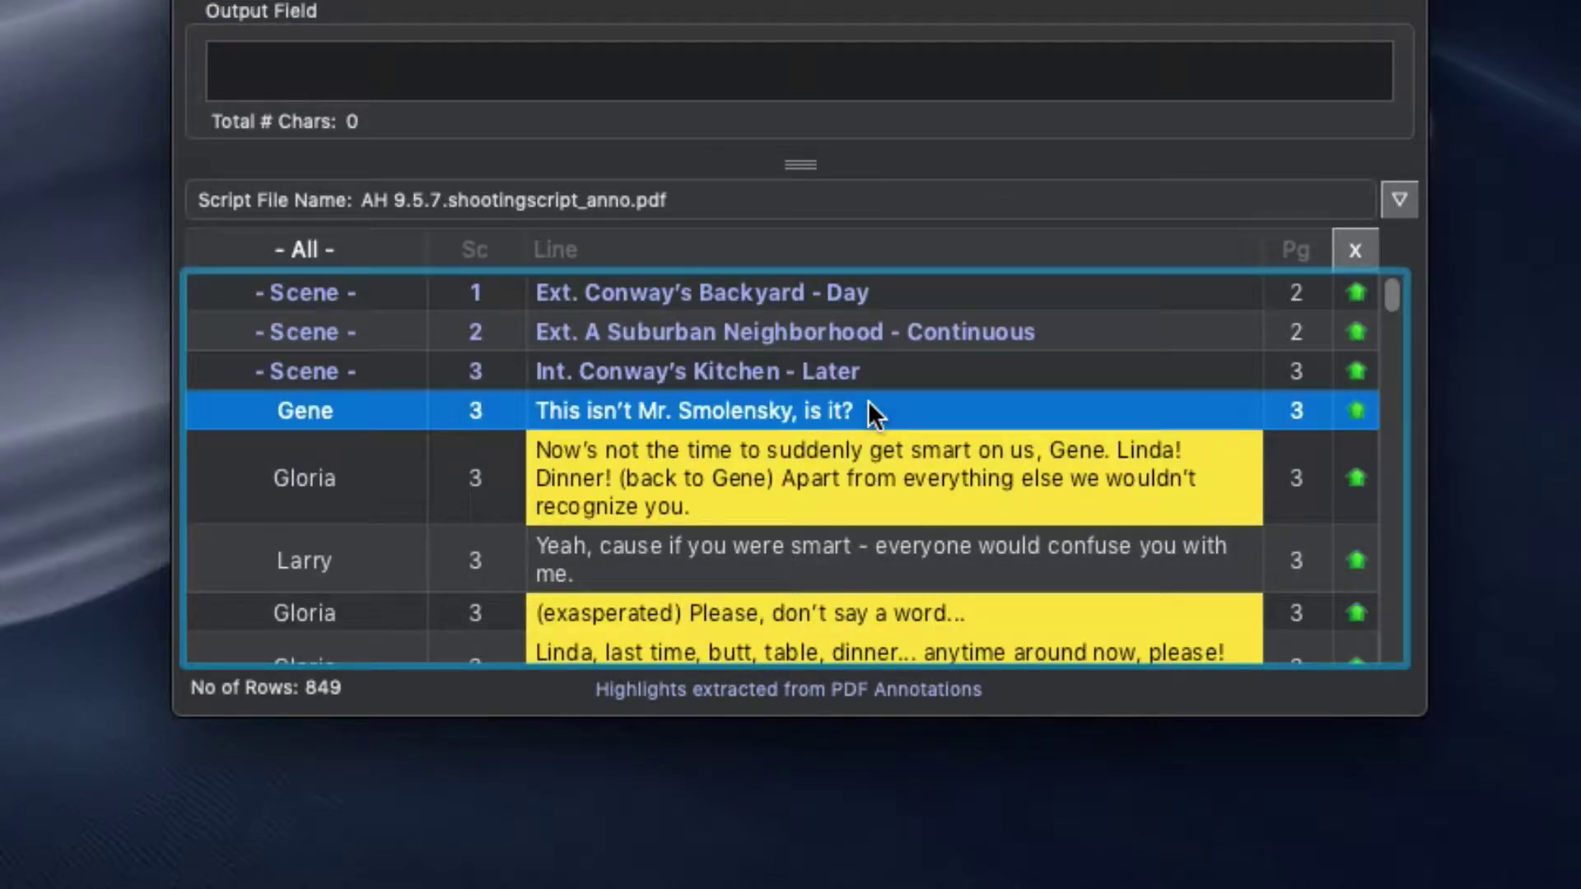
double_click(528, 309)
click(533, 278)
click(634, 279)
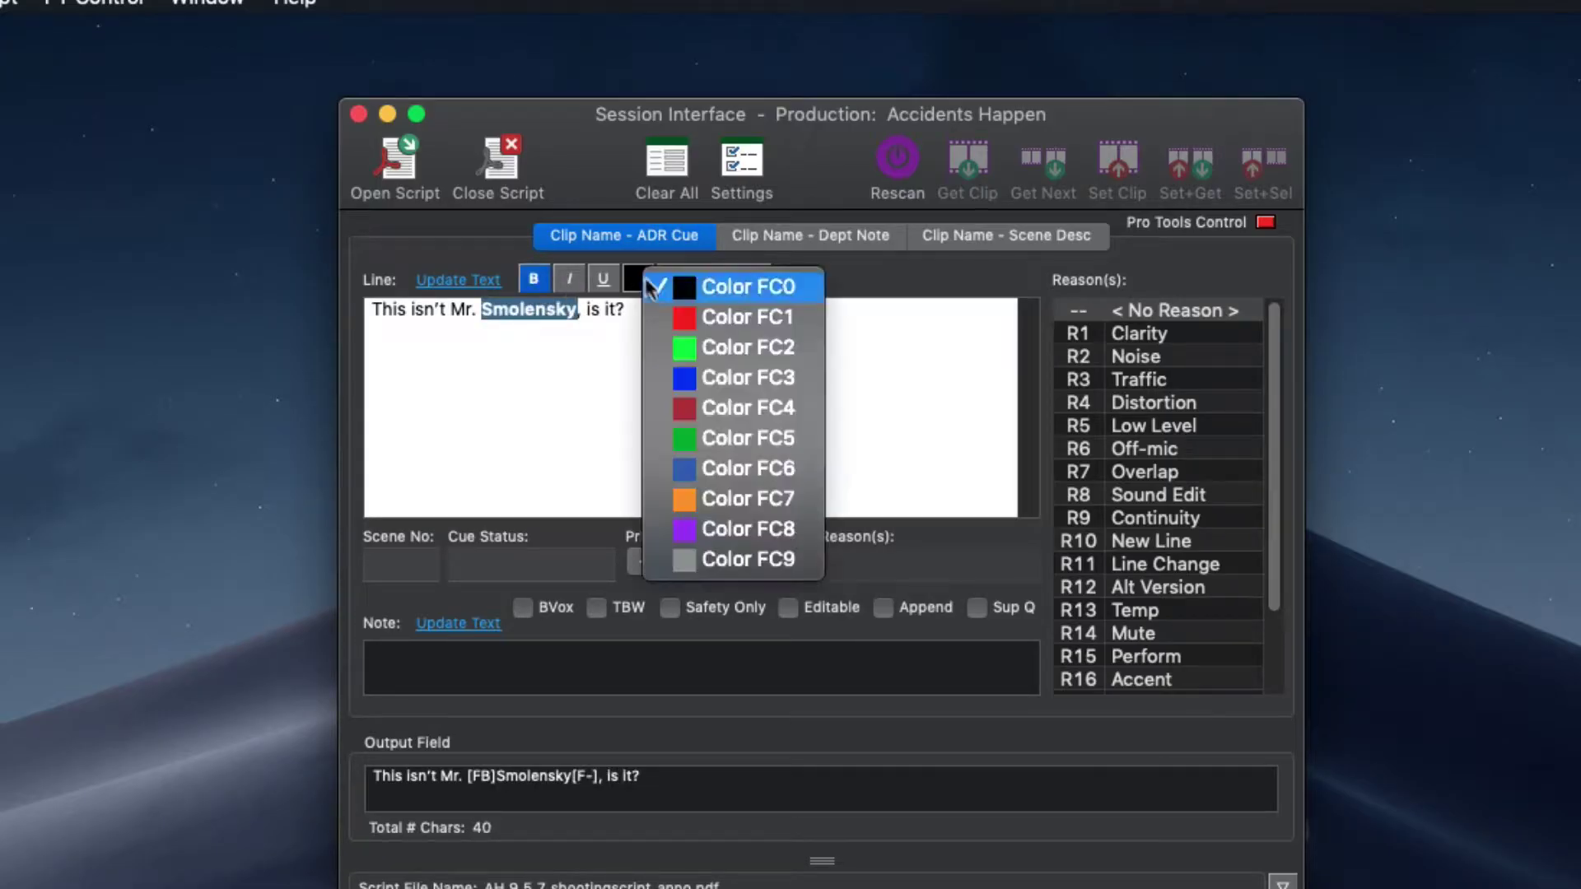
click(715, 407)
click(553, 393)
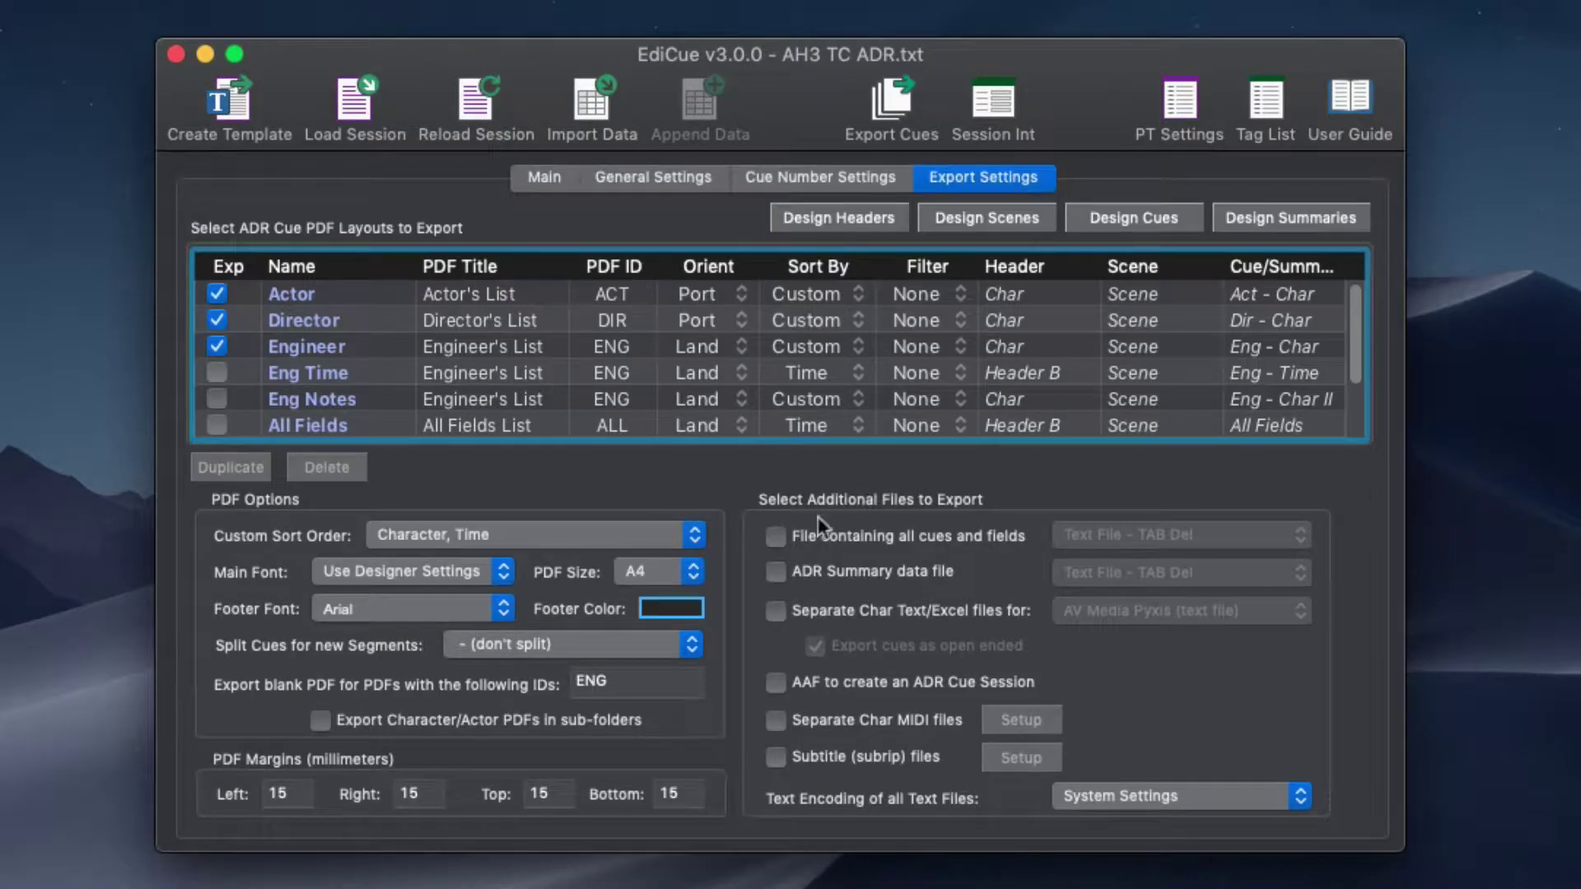
Step: Enable export of an all-cues file, the ADR summary data file and per-character files
click(810, 535)
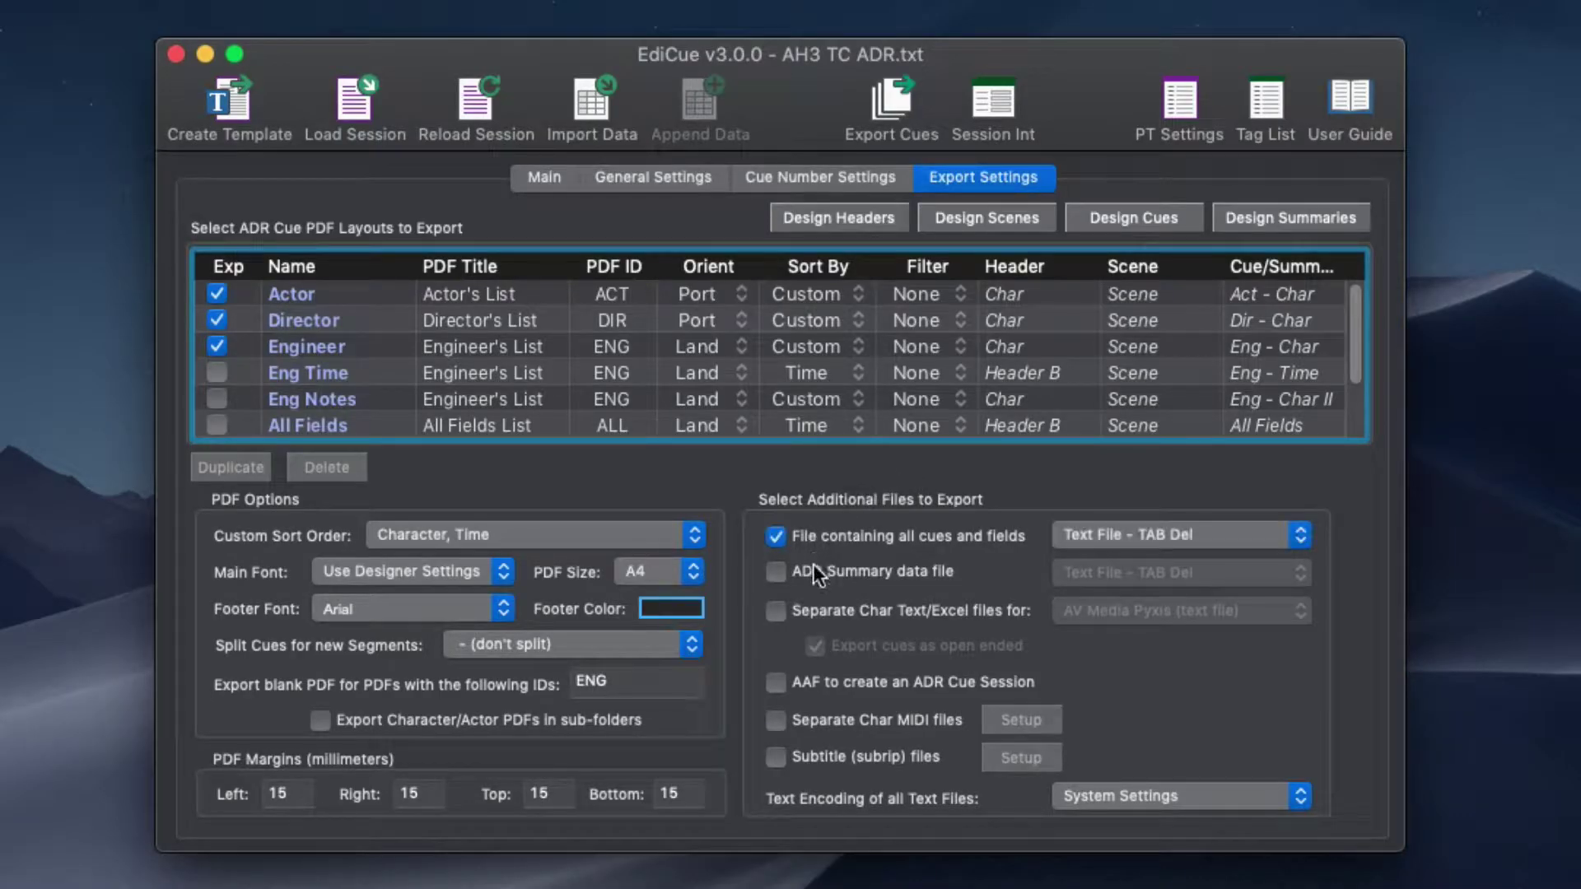
click(815, 571)
click(827, 611)
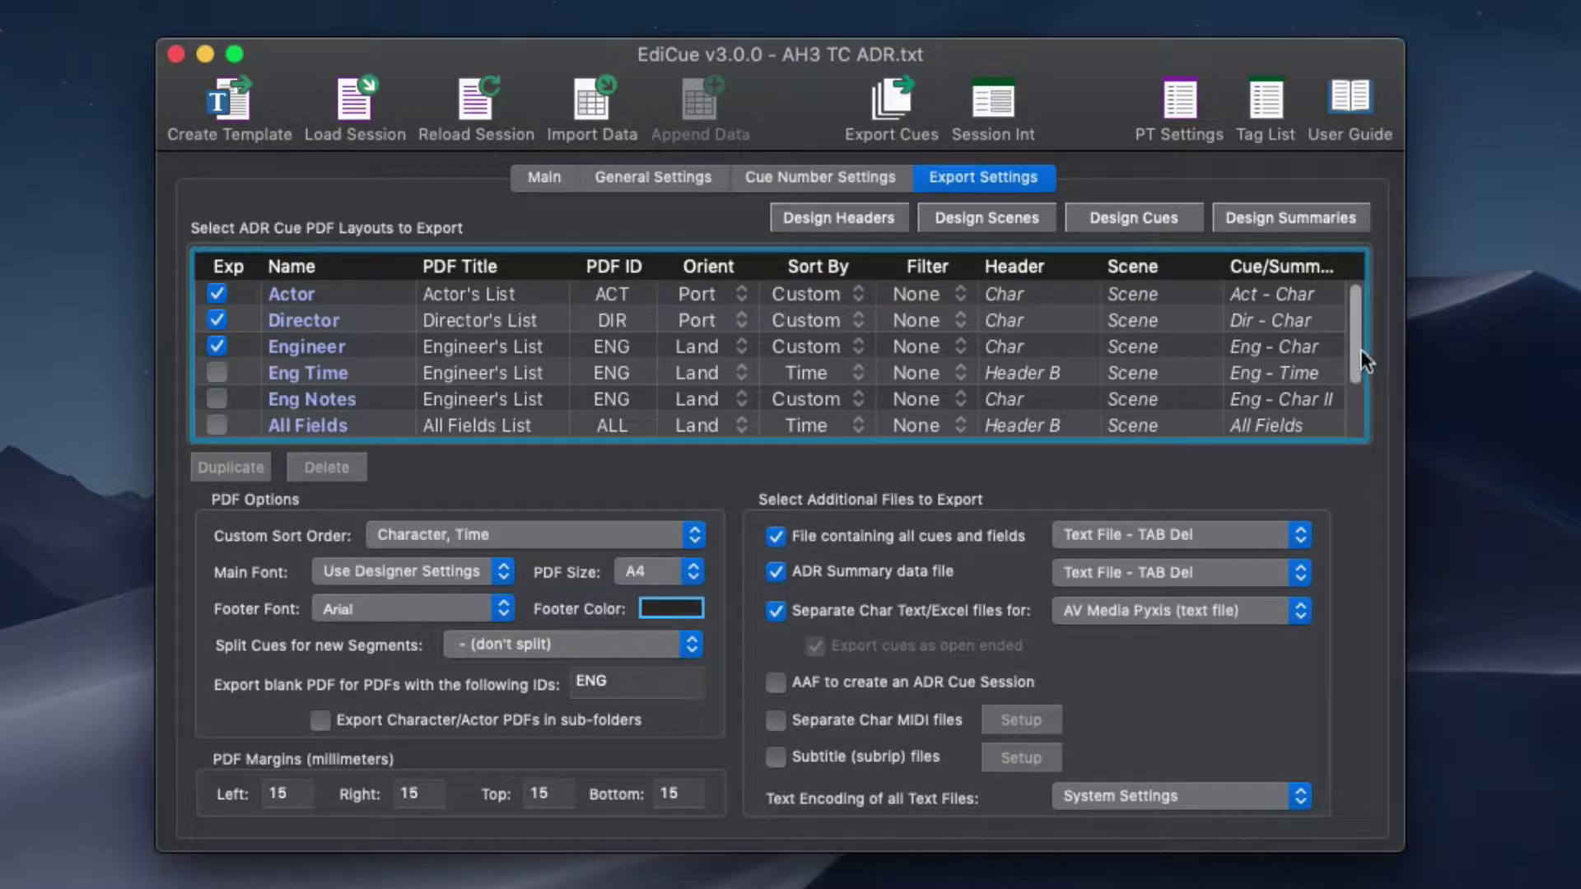
Step: Make the header's fProdName production name bold, italic and underlined
mouse_move(1357, 343)
mouse_down()
mouse_move(1360, 407)
mouse_move(1366, 315)
mouse_up()
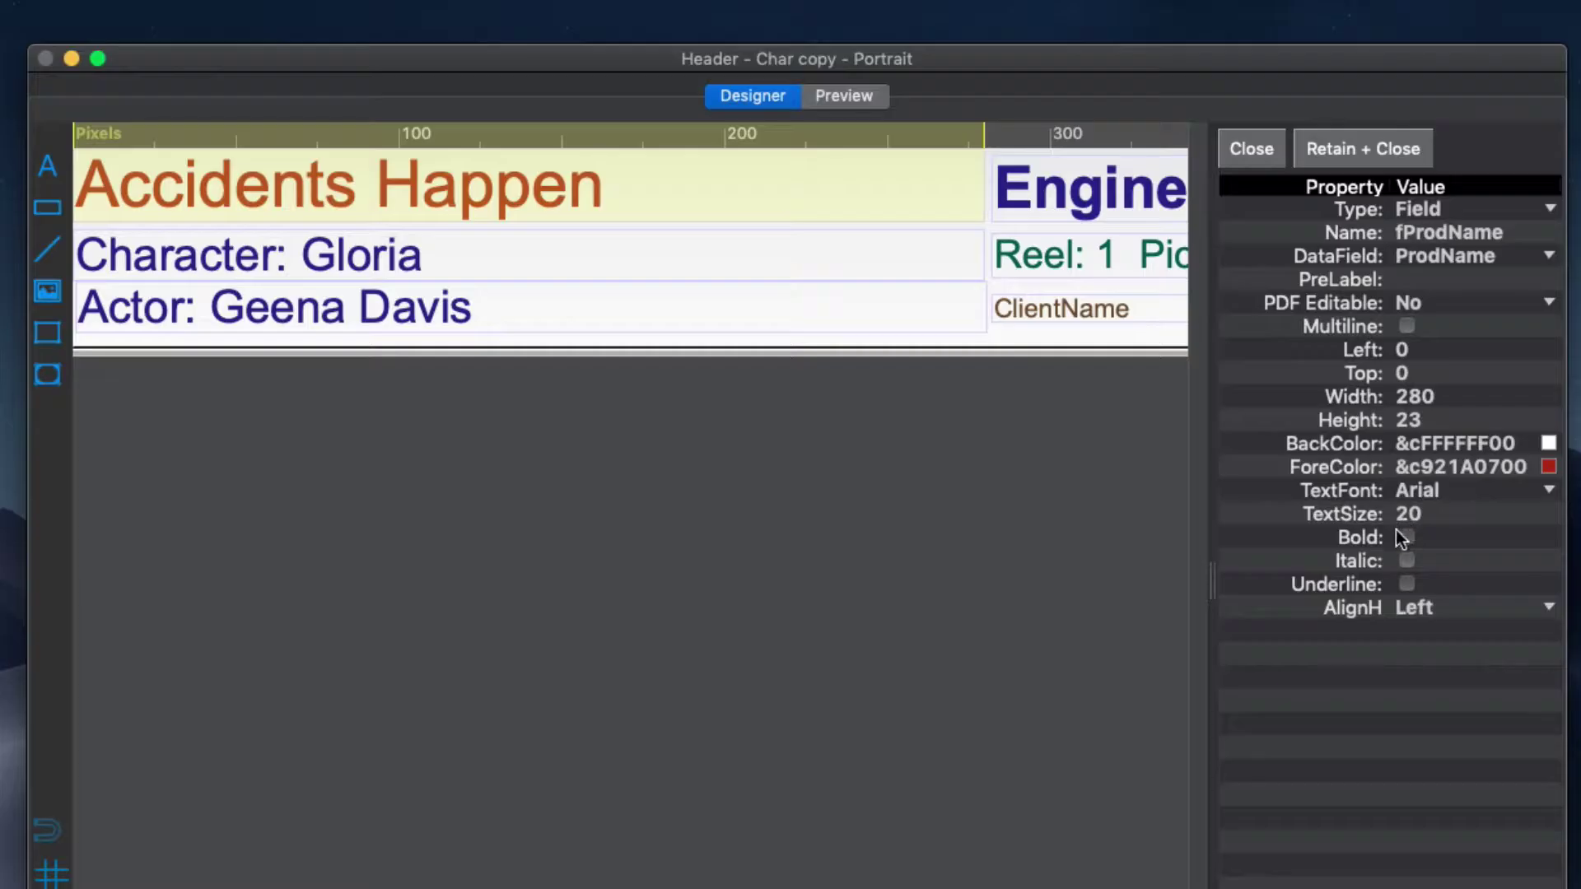
click(1406, 537)
click(1405, 560)
click(1406, 584)
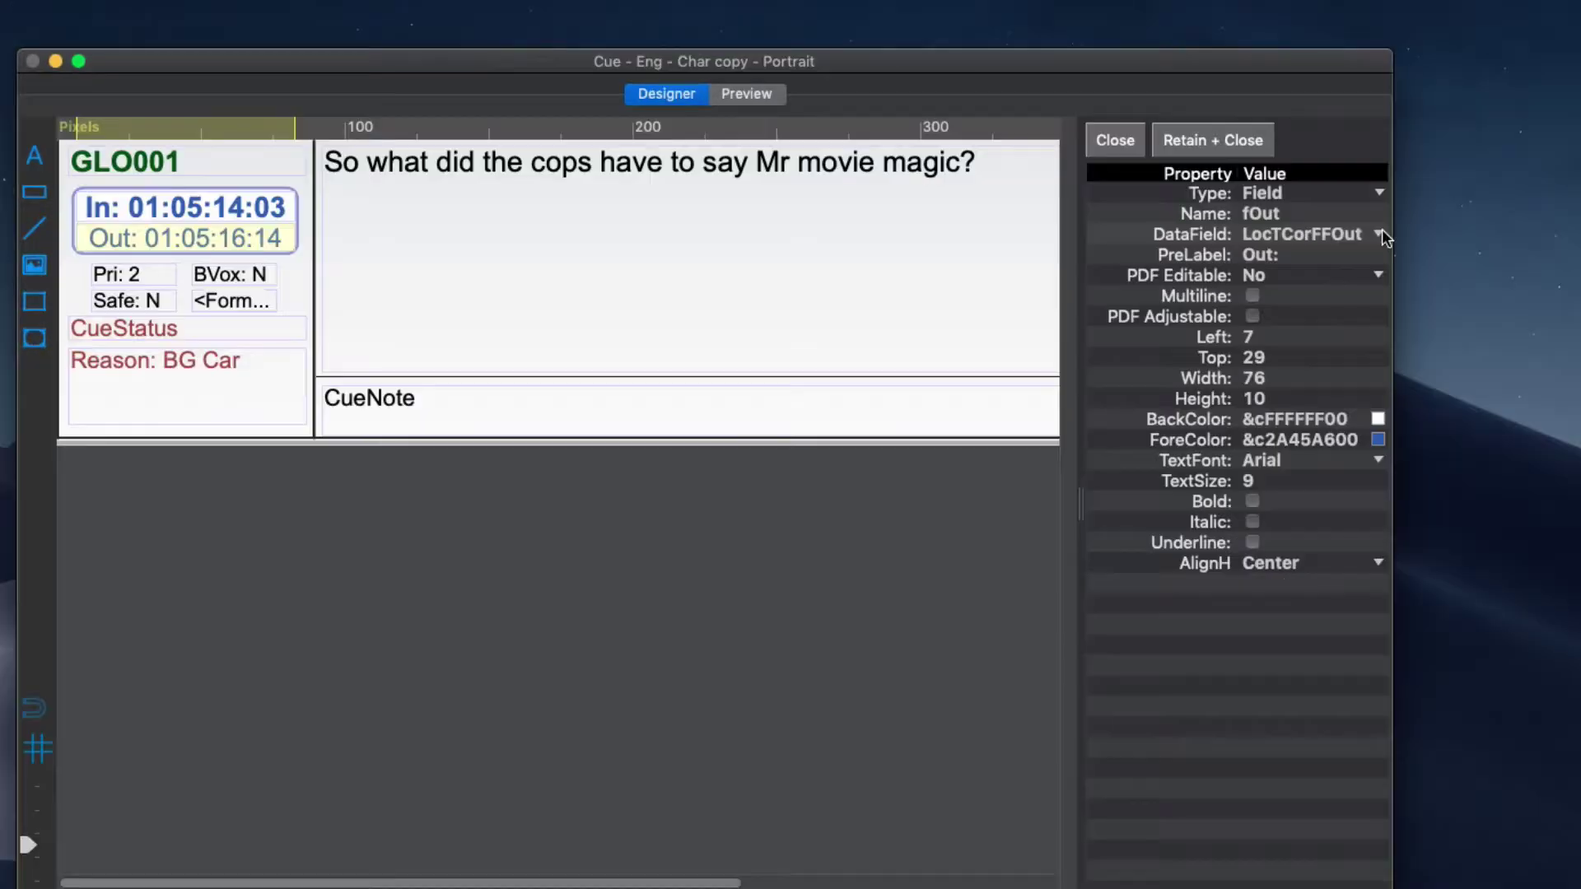
click(1379, 233)
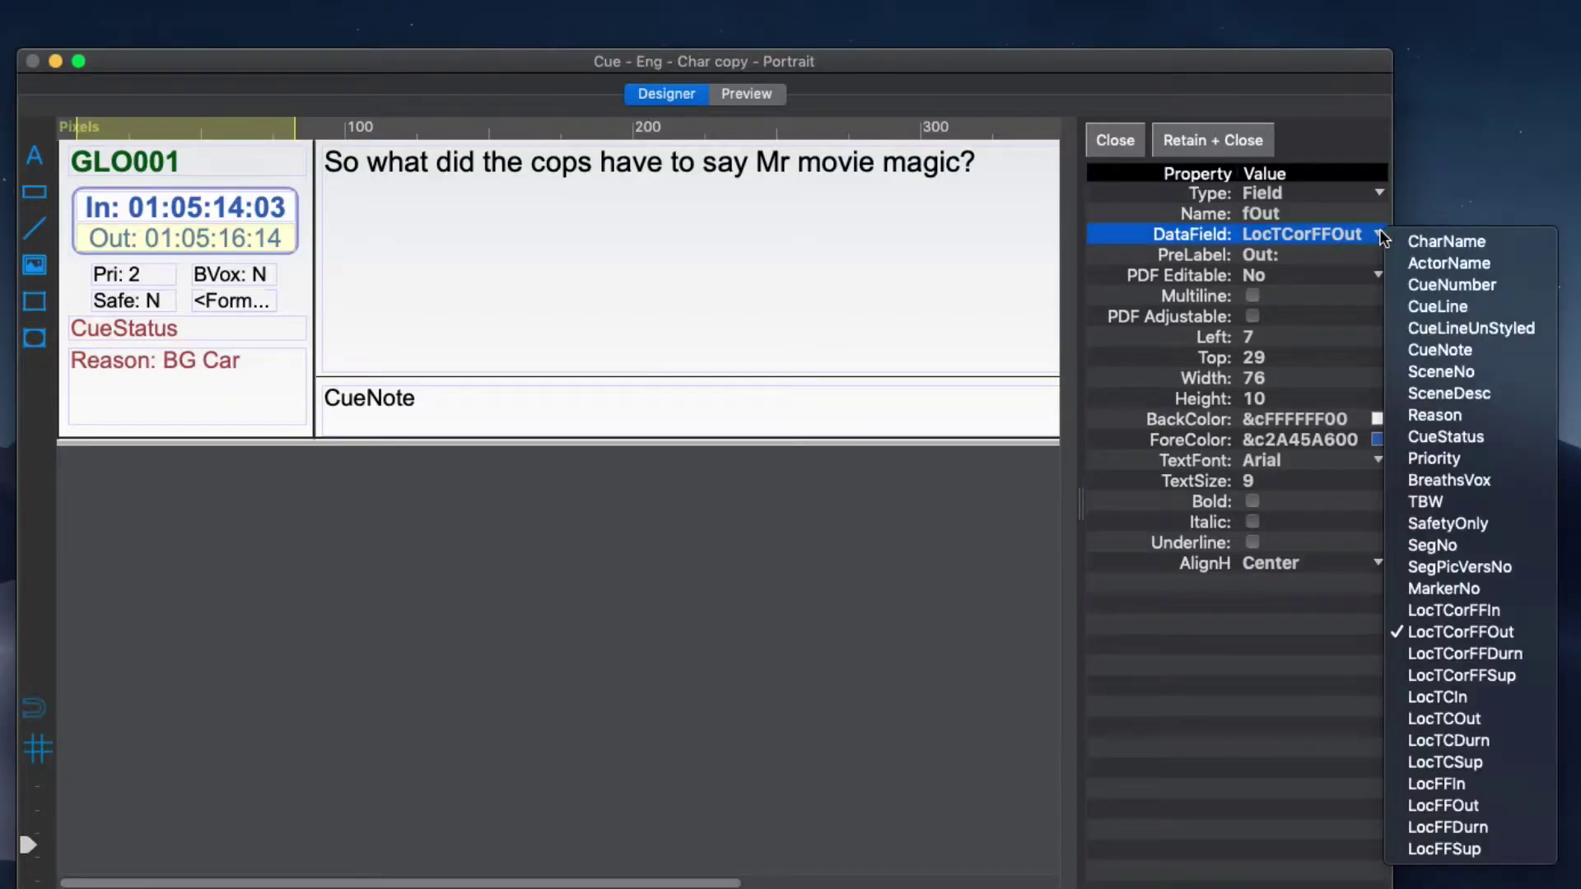
Step: Show time as LocFFIn, number cues per character and scene, and add Cue Seg No
click(1475, 783)
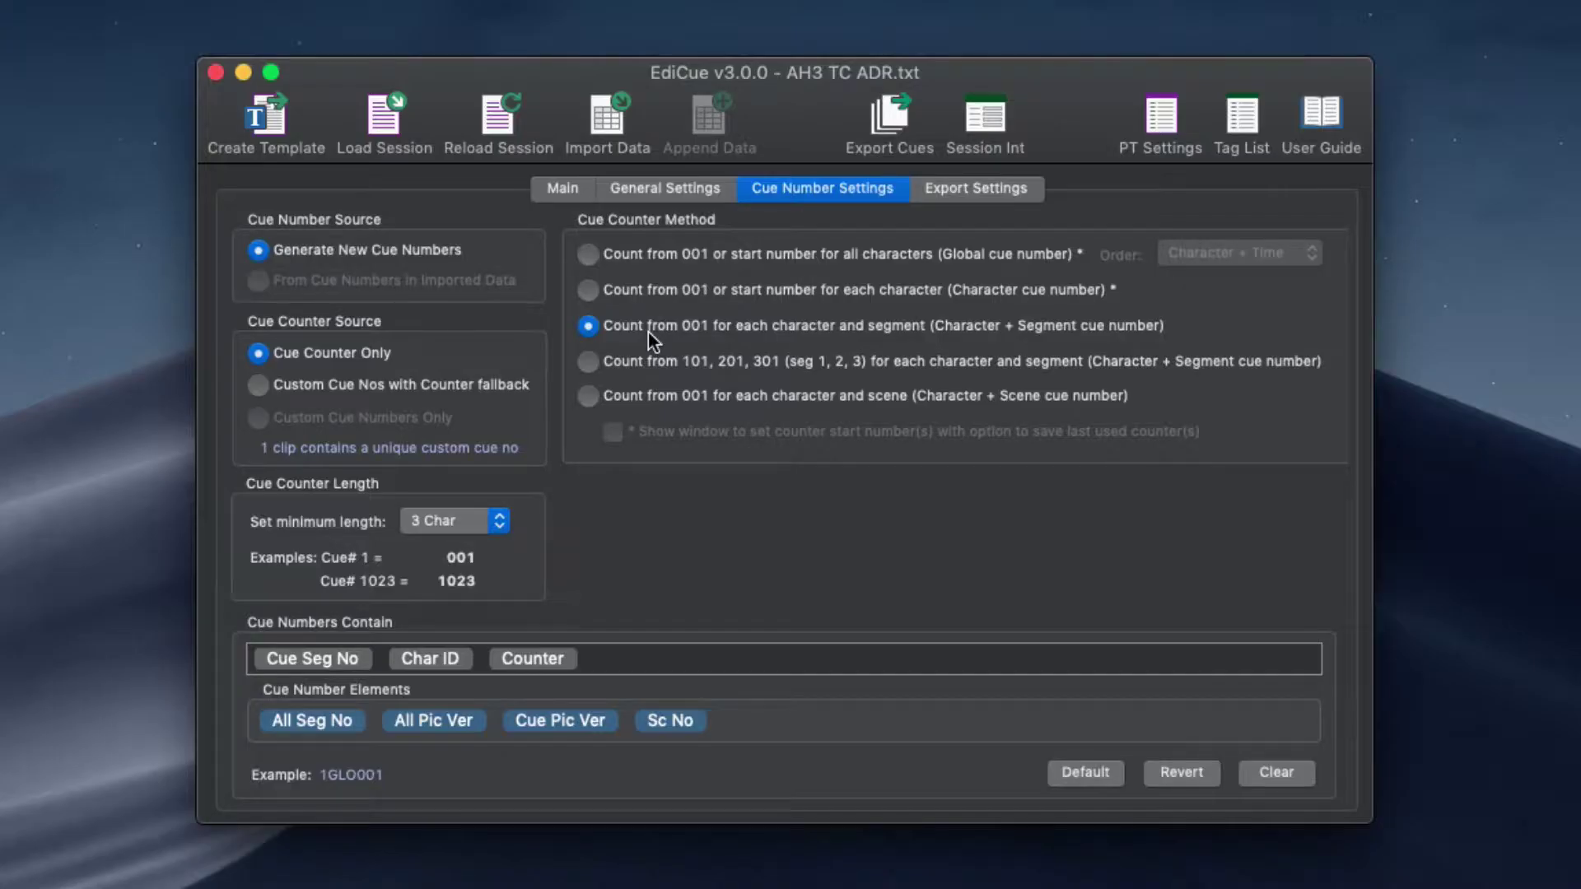
click(646, 395)
drag(540, 724, 770, 650)
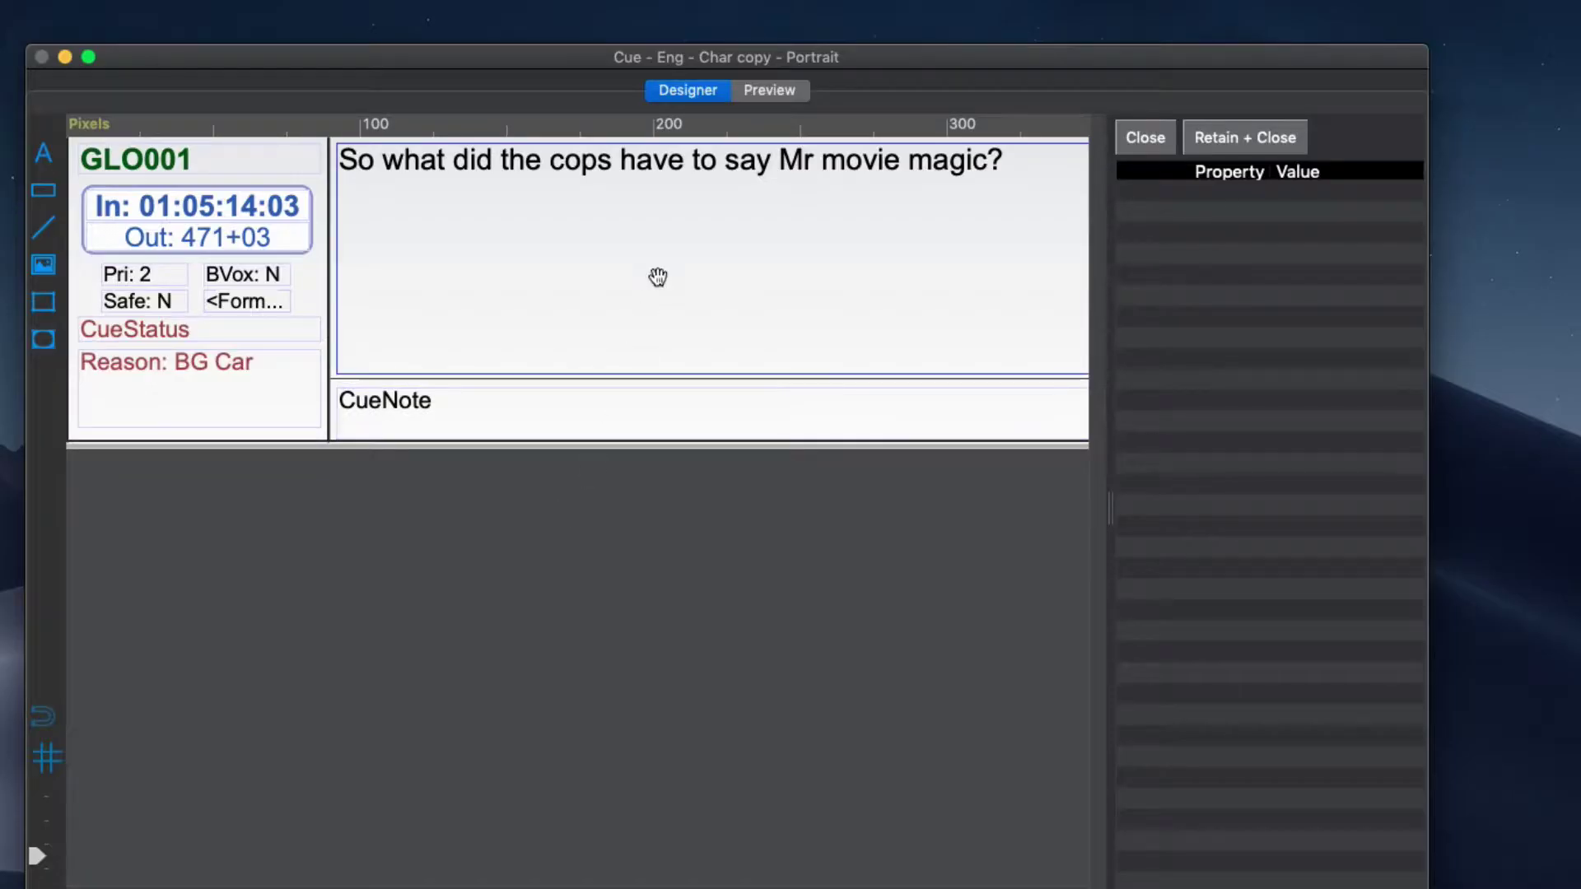
Step: Make the cue line field PDF-editable in all cues
click(657, 277)
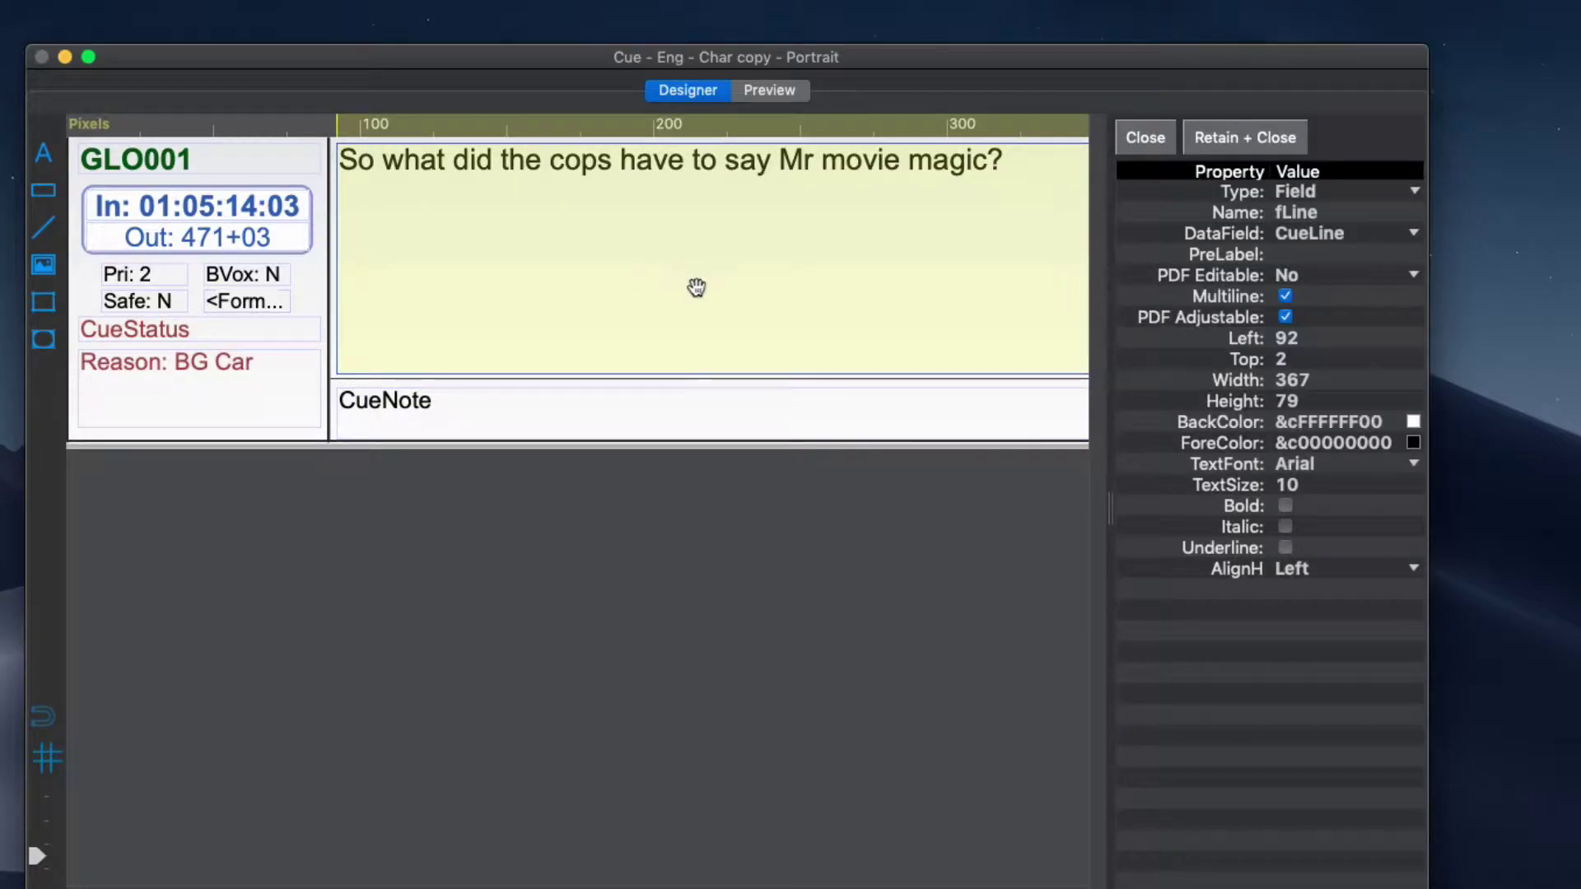
click(1413, 275)
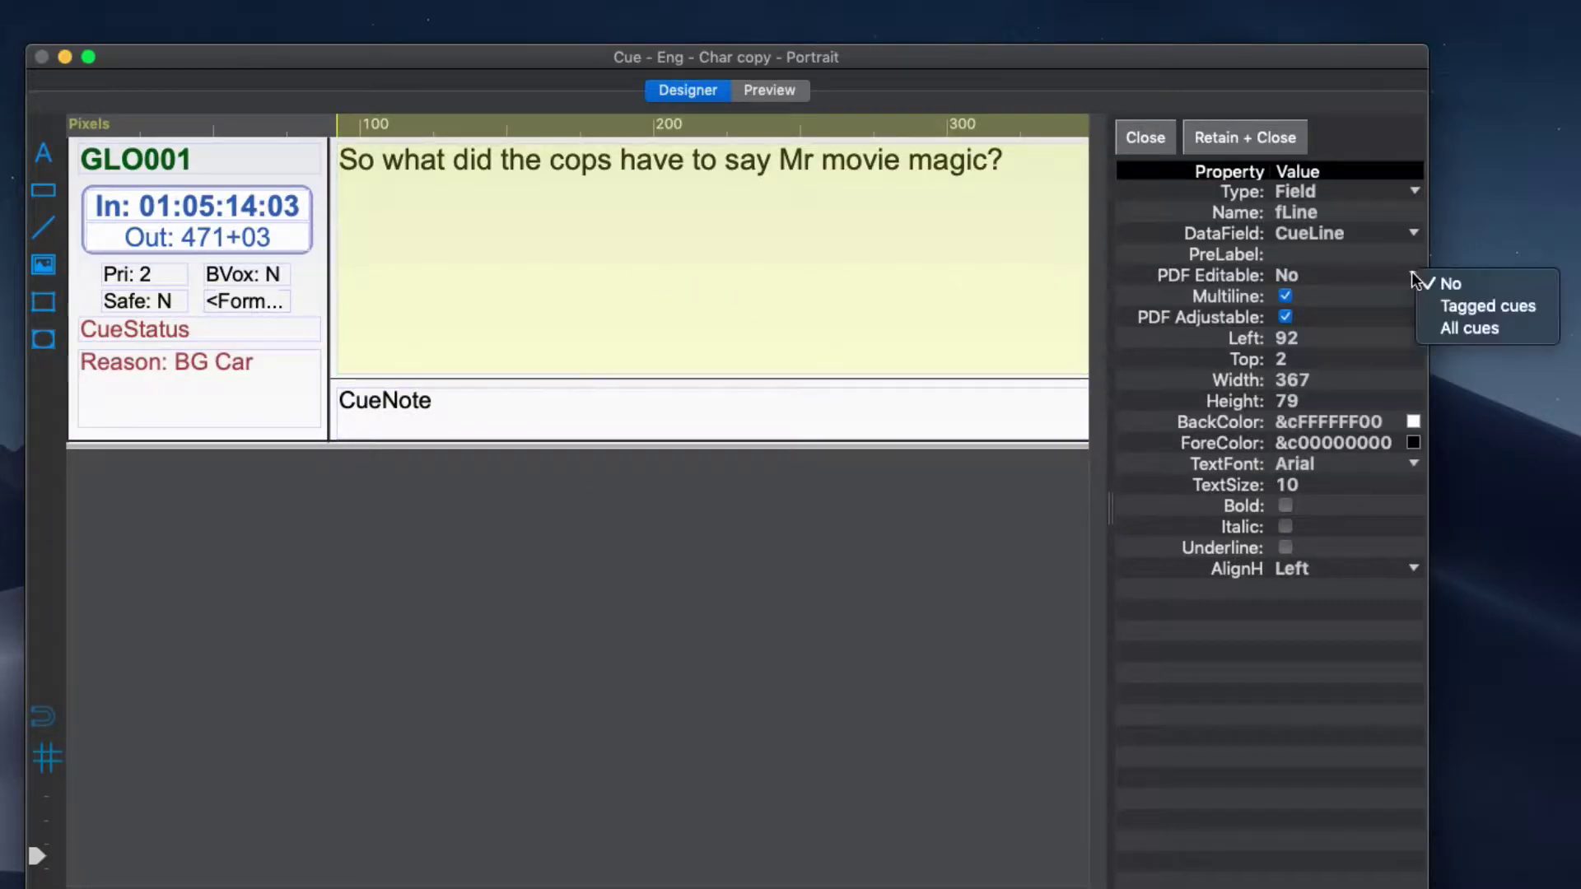
click(1468, 327)
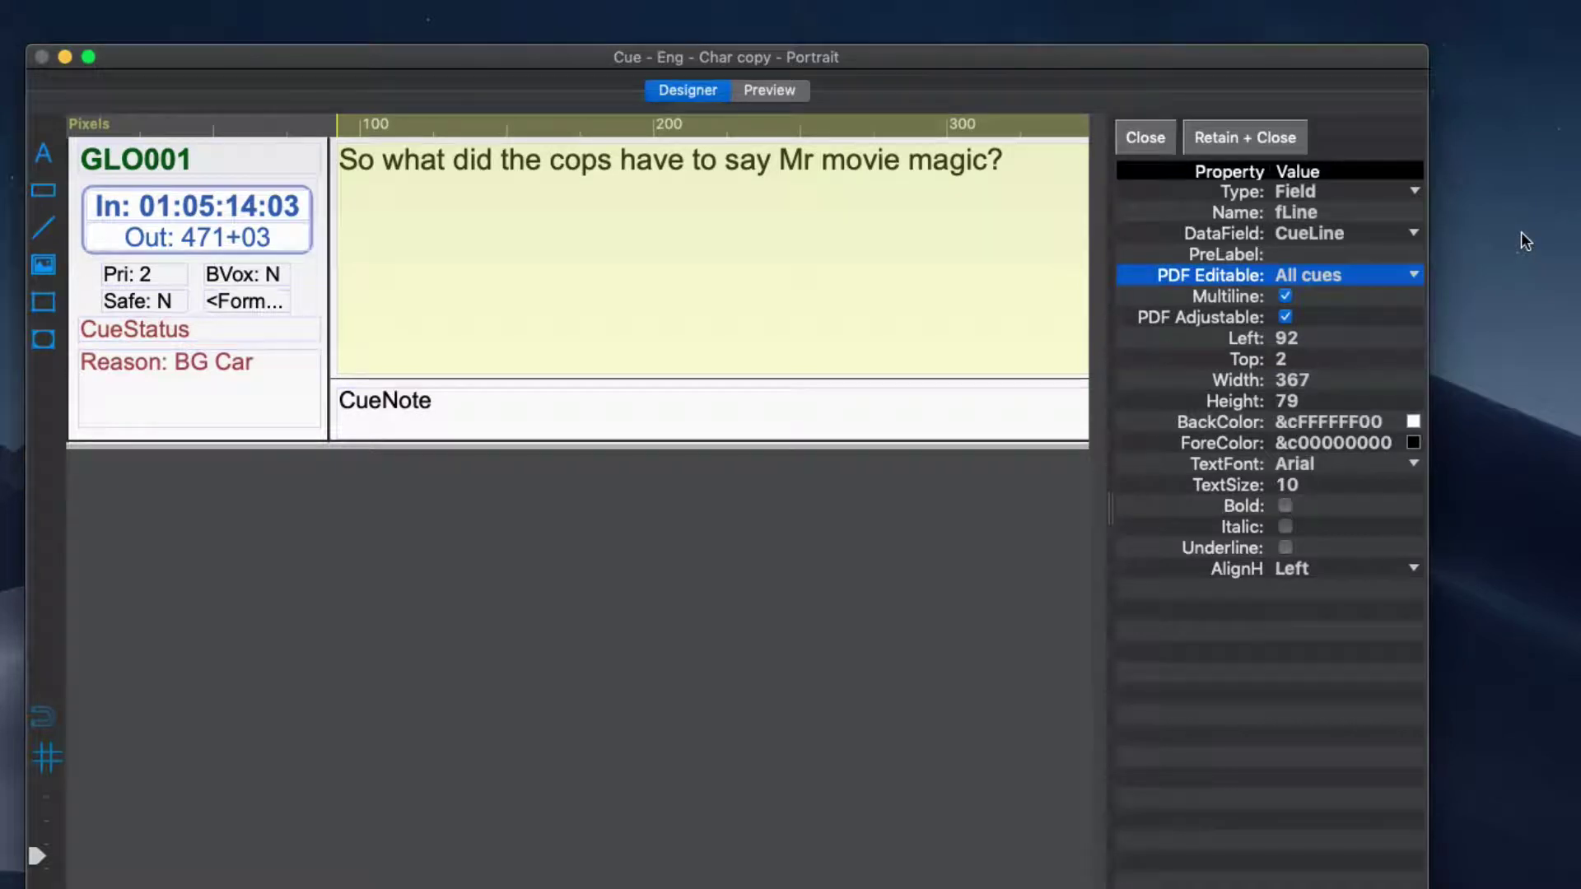
Step: Change a cue line to 'This is the new line' and load only edited cues from the PDF
text(This is the ne)
text(w line.....)
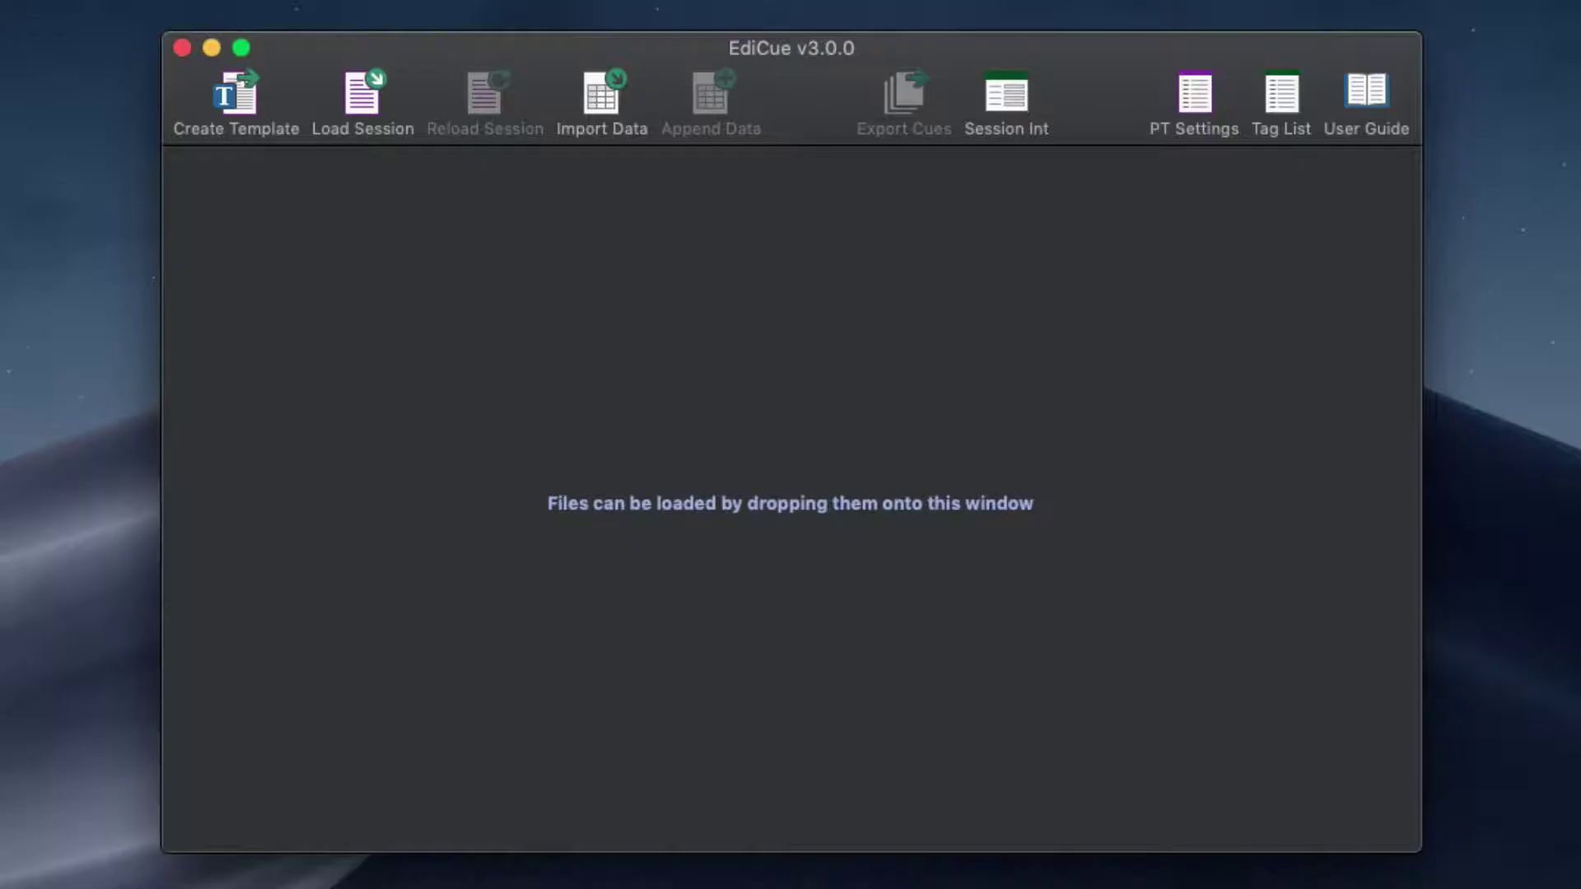
drag(1424, 527, 896, 419)
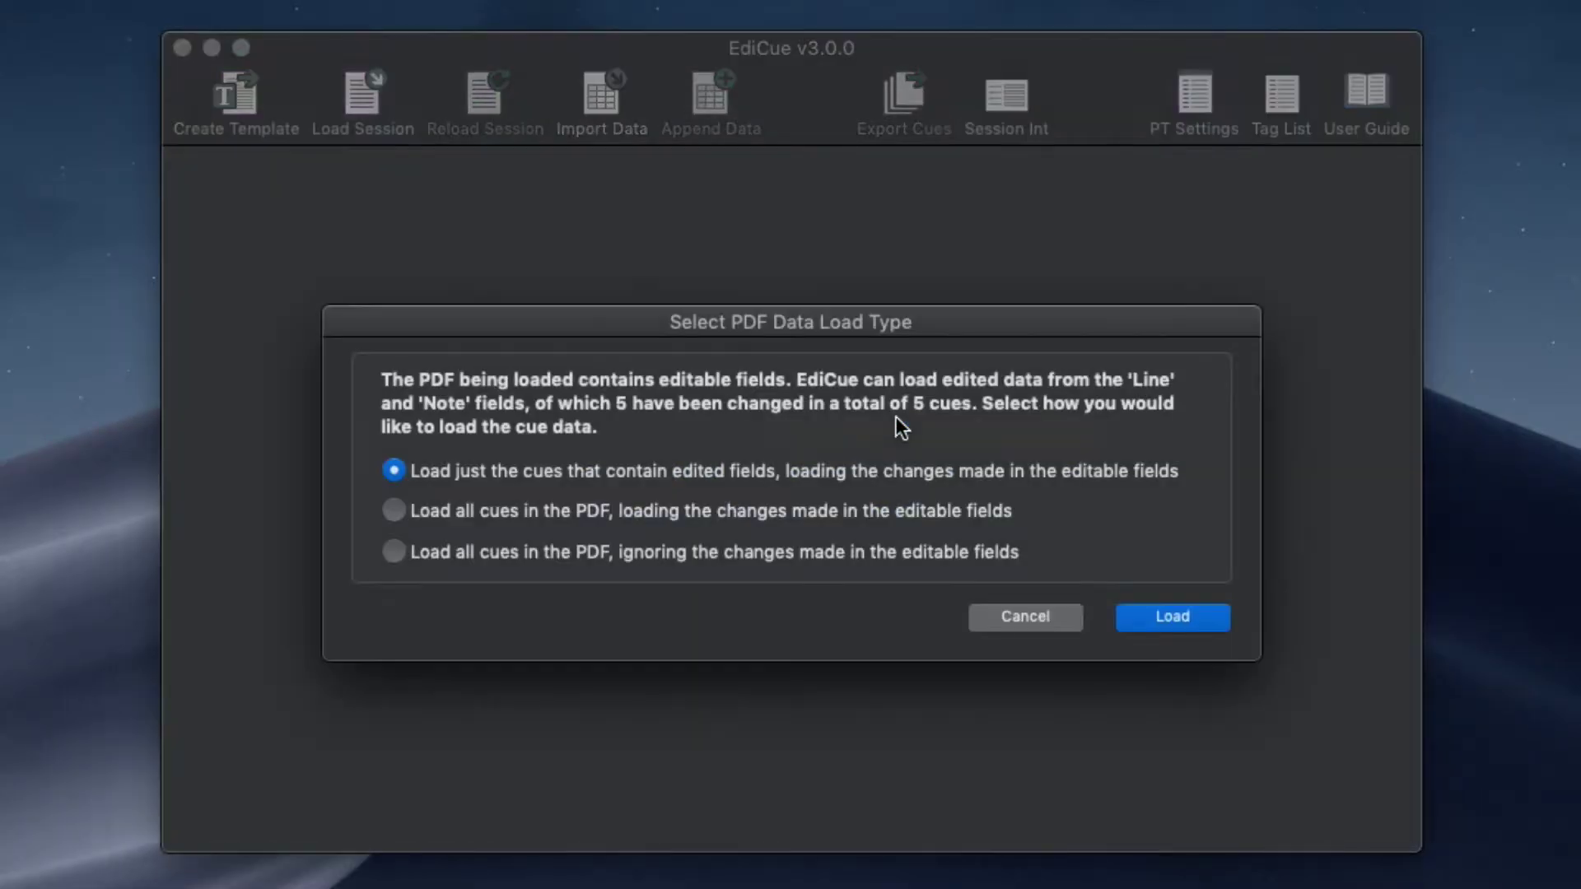
click(1150, 616)
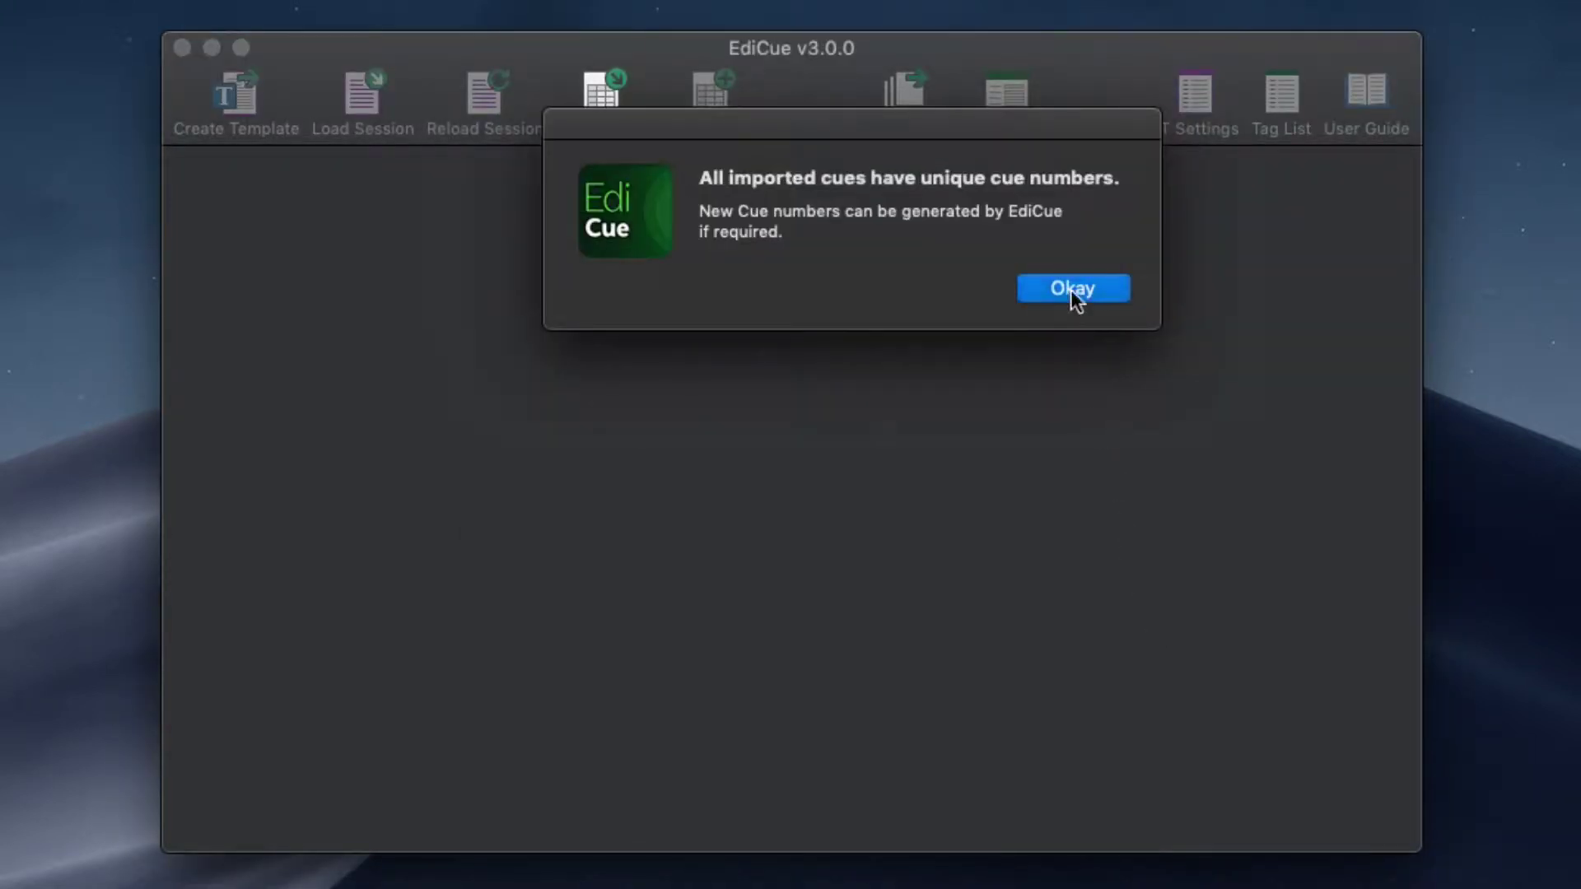
click(1070, 288)
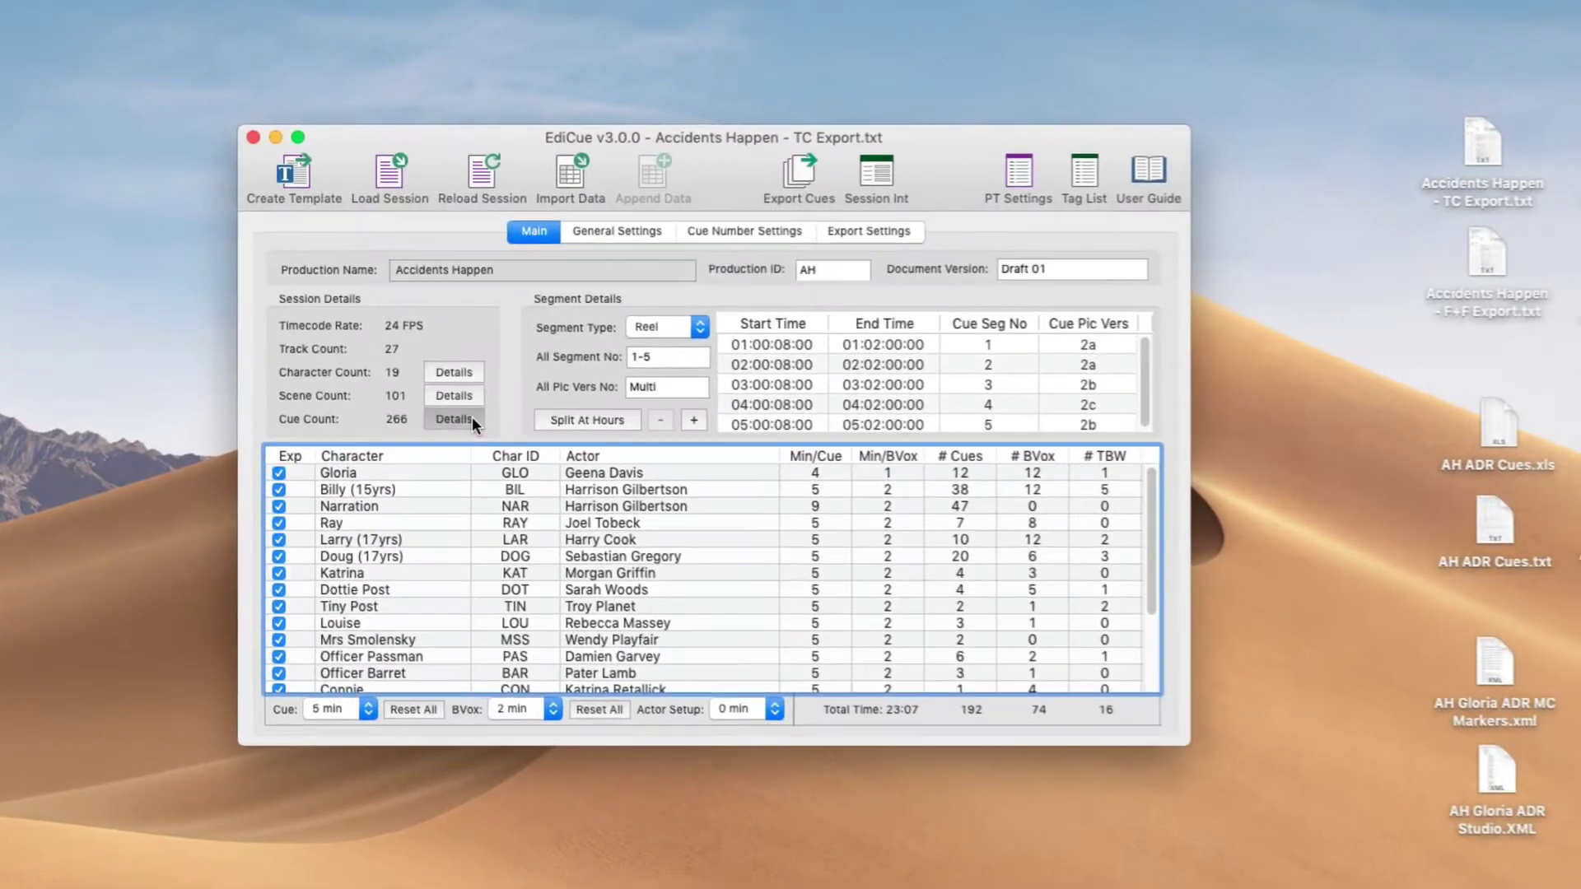
click(533, 431)
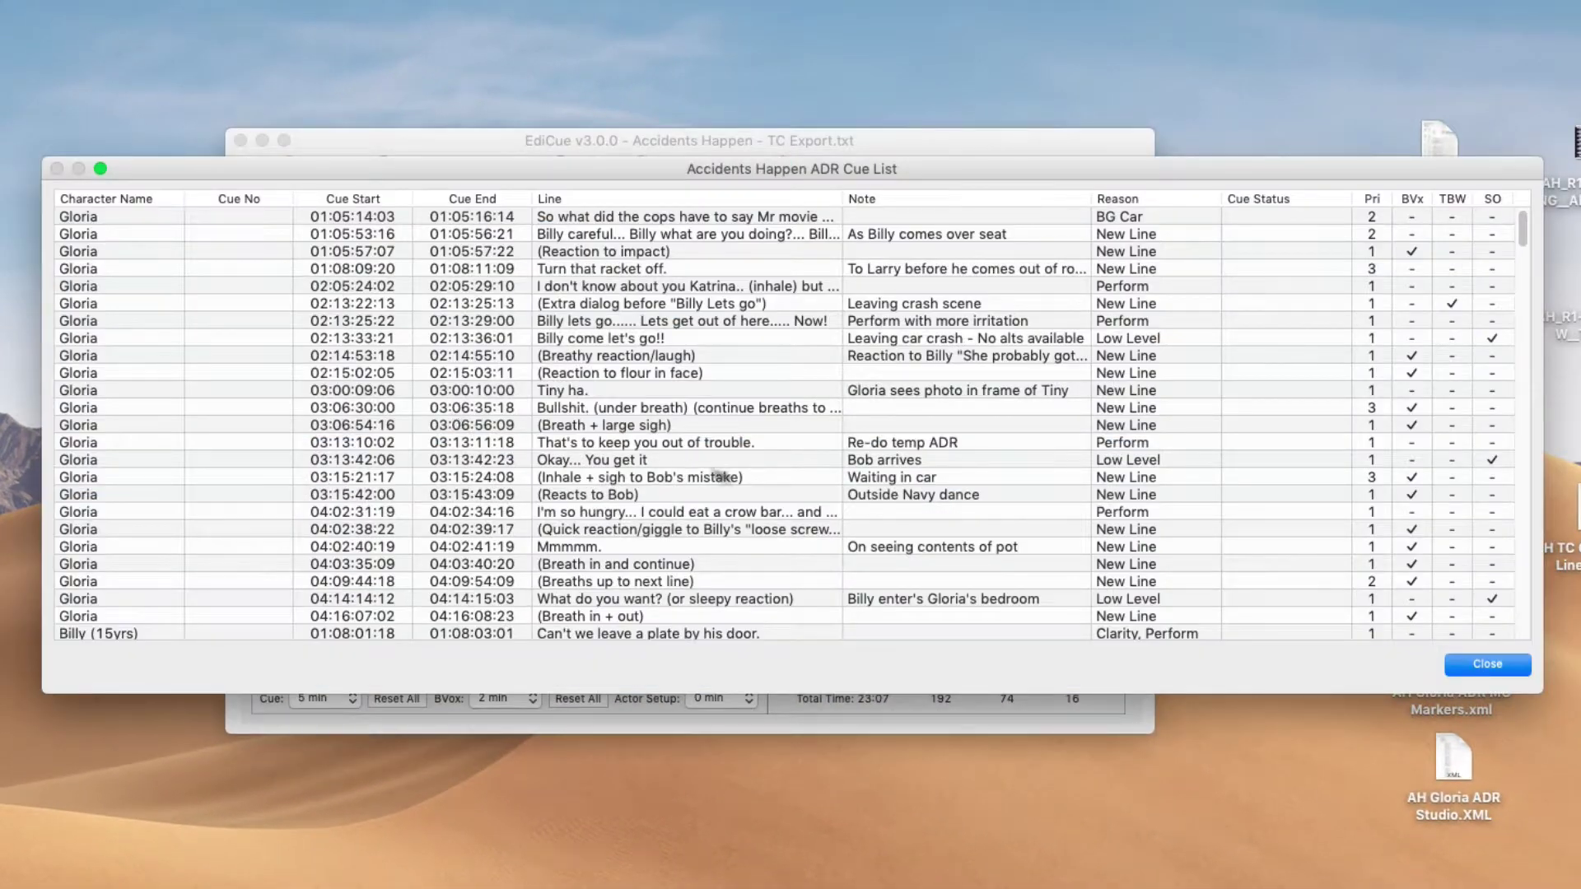
click(1452, 656)
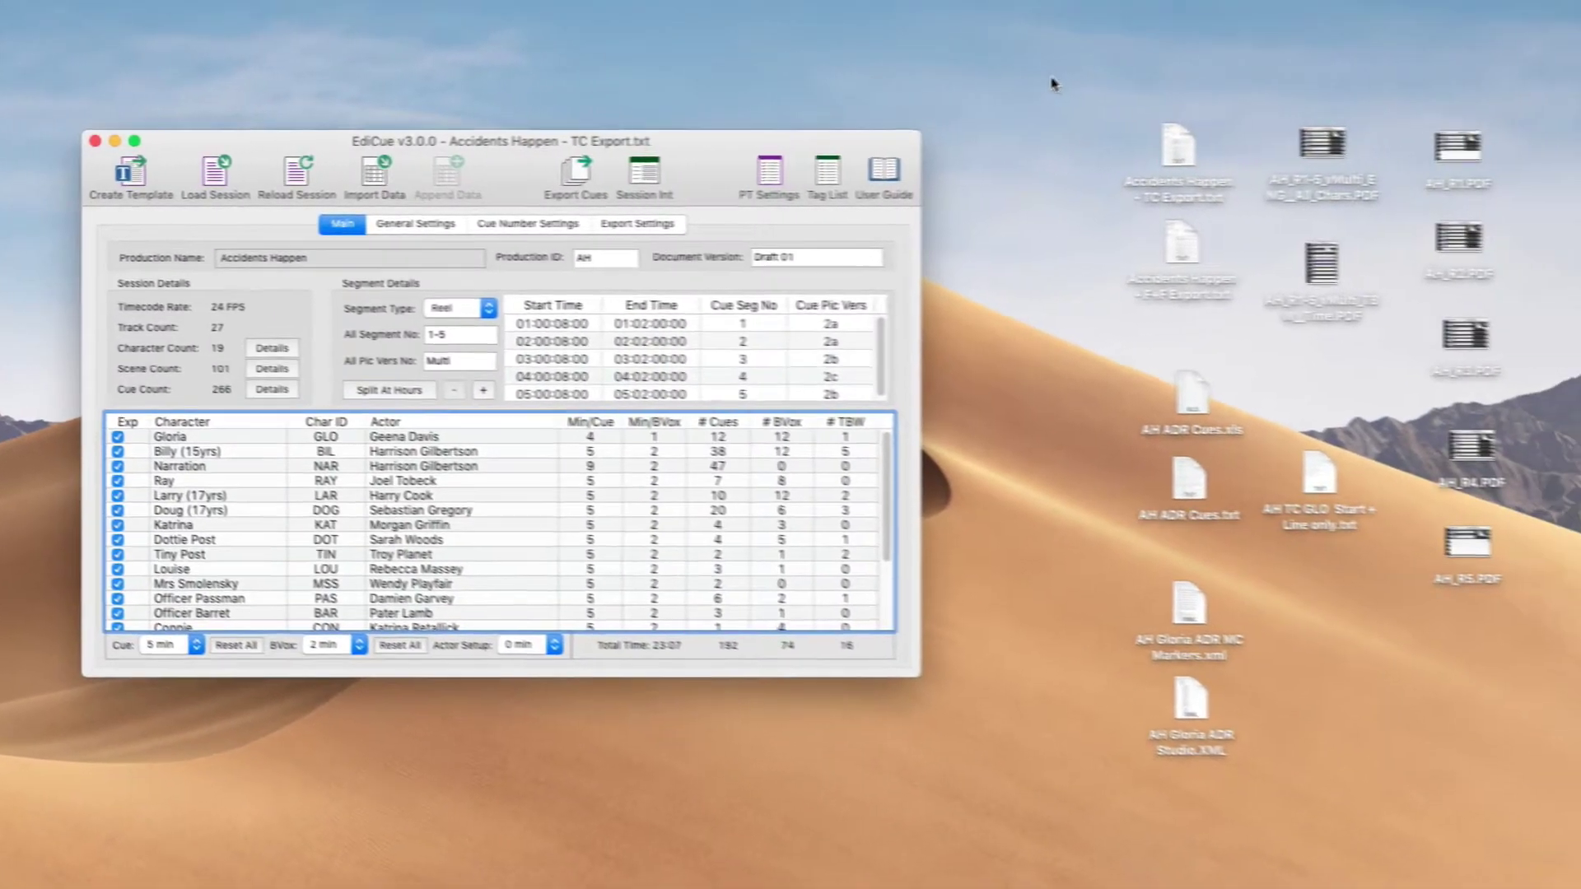
drag(1202, 78, 1395, 799)
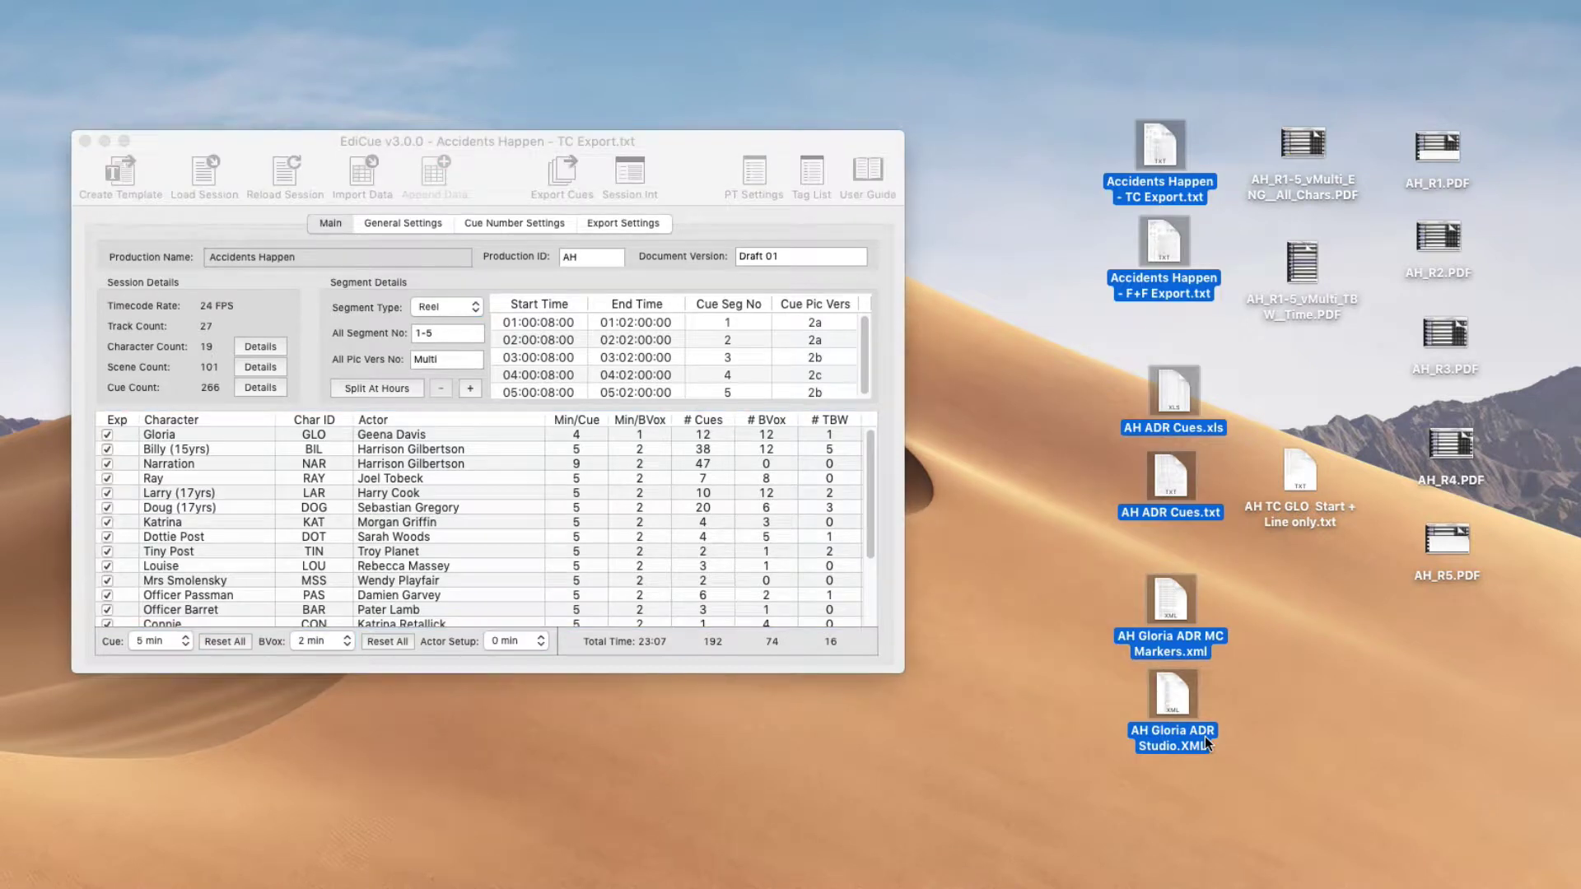
drag(1062, 136, 1166, 299)
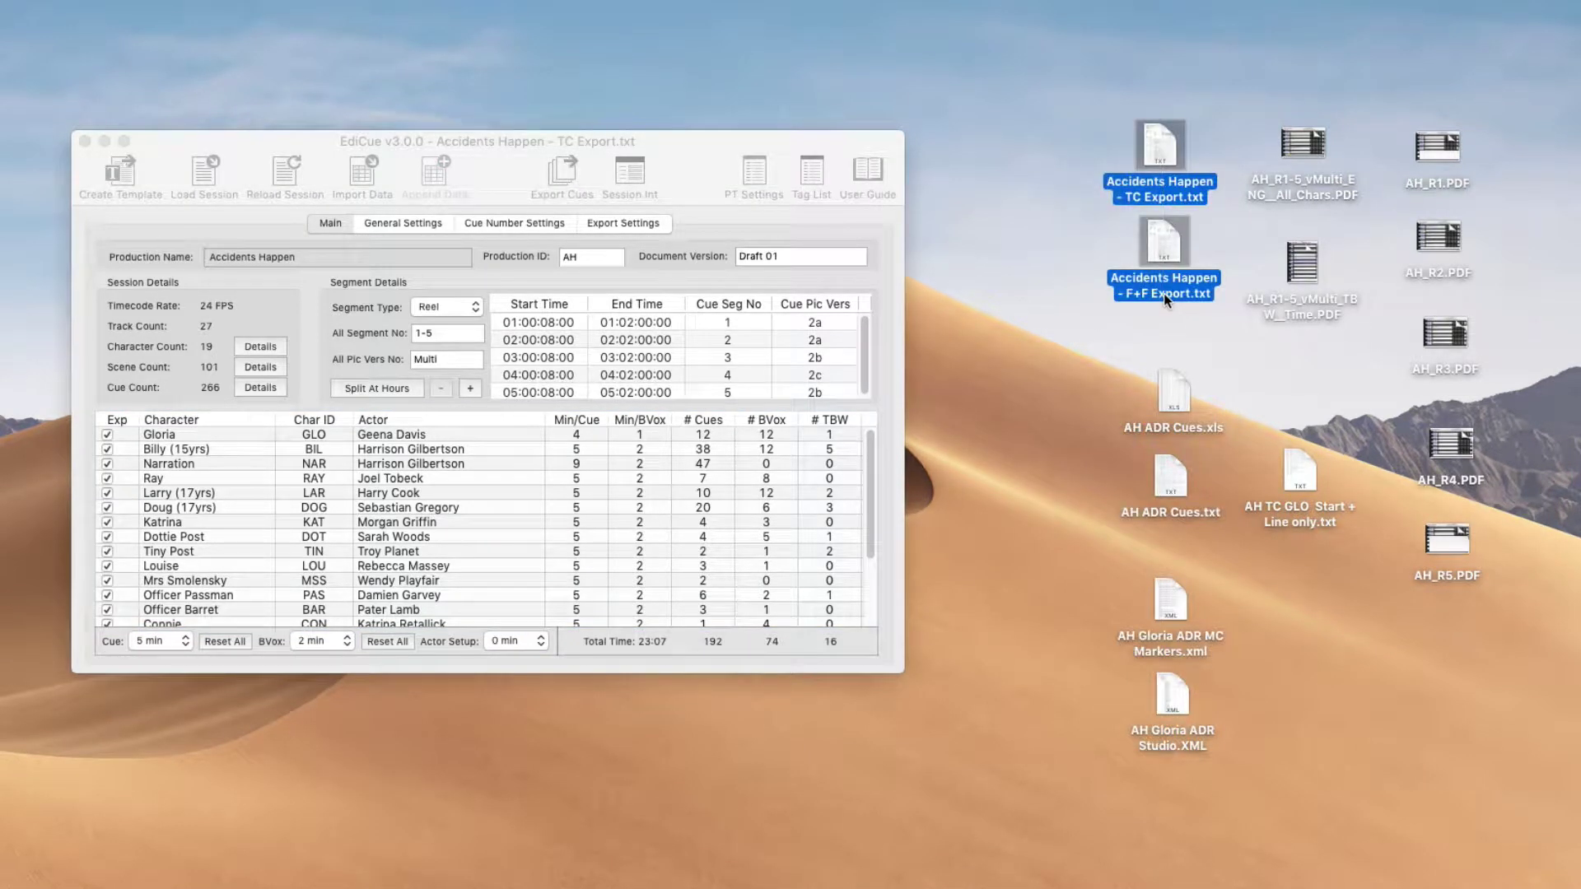
click(1165, 156)
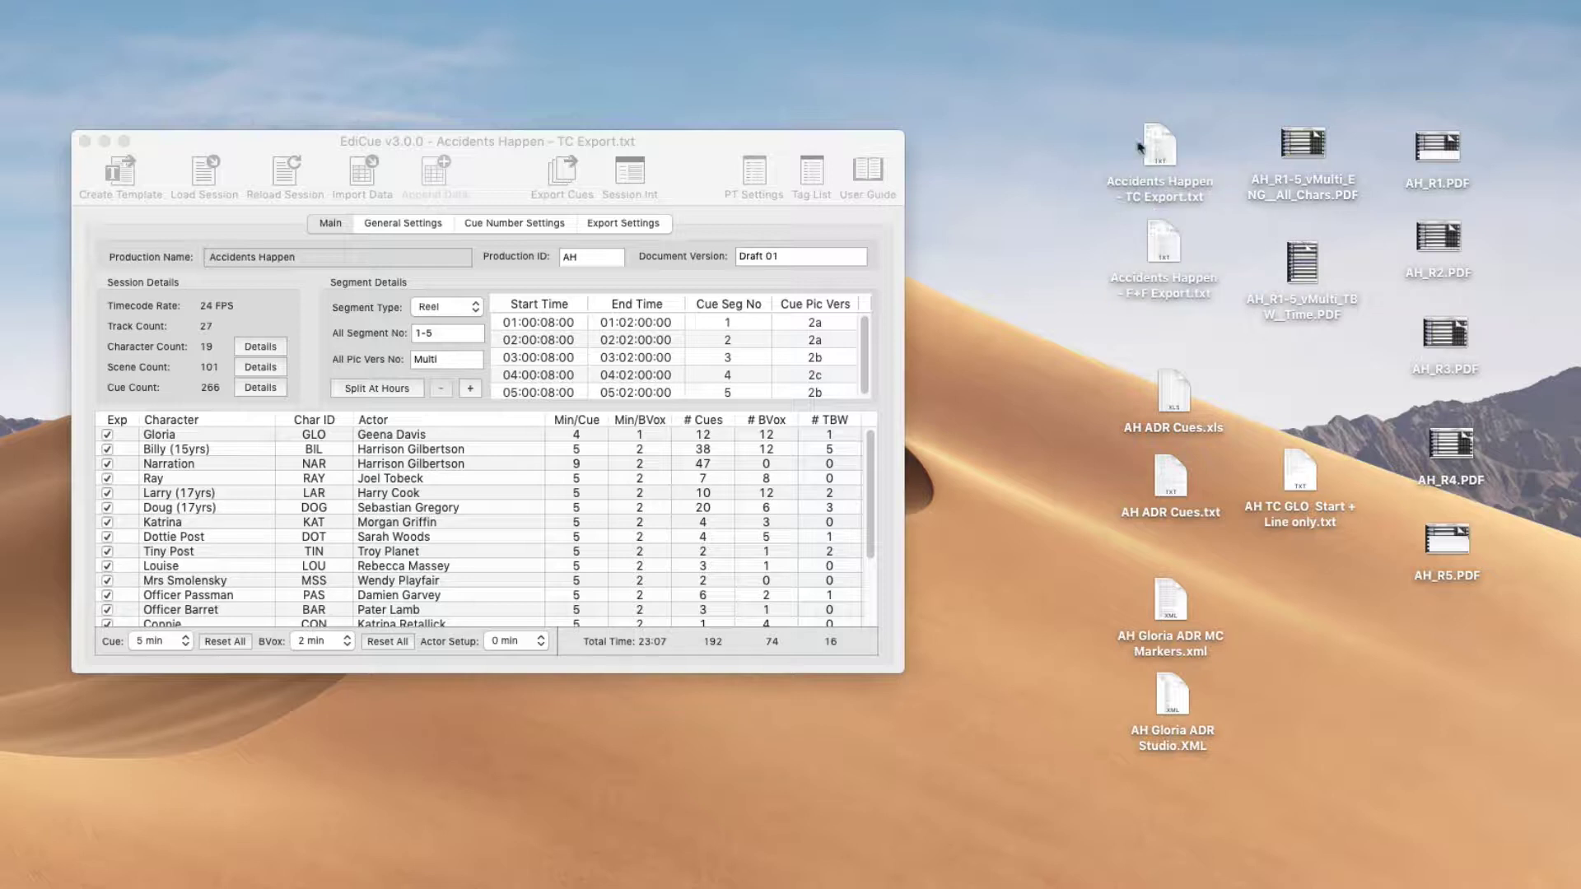
click(1171, 264)
click(1238, 120)
click(1295, 141)
Step: Close the Engineer's List PDF and inspect Updated Text 01 and 05 in AH_R1-5_vMulti_TBW_Time.PDF
double_click(1295, 142)
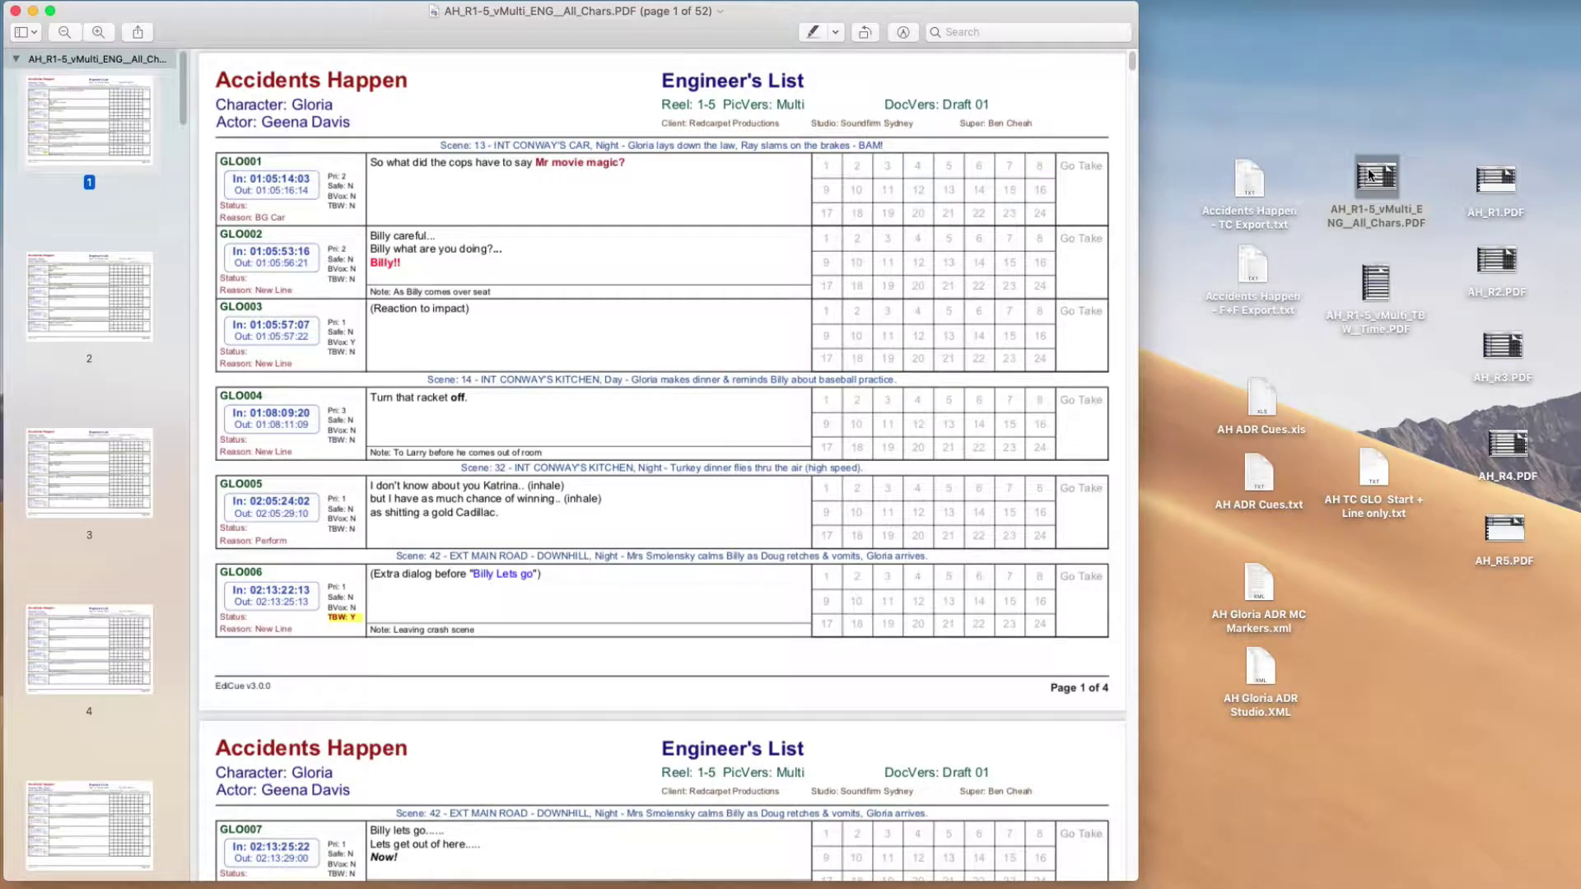
key(super+w)
click(1380, 301)
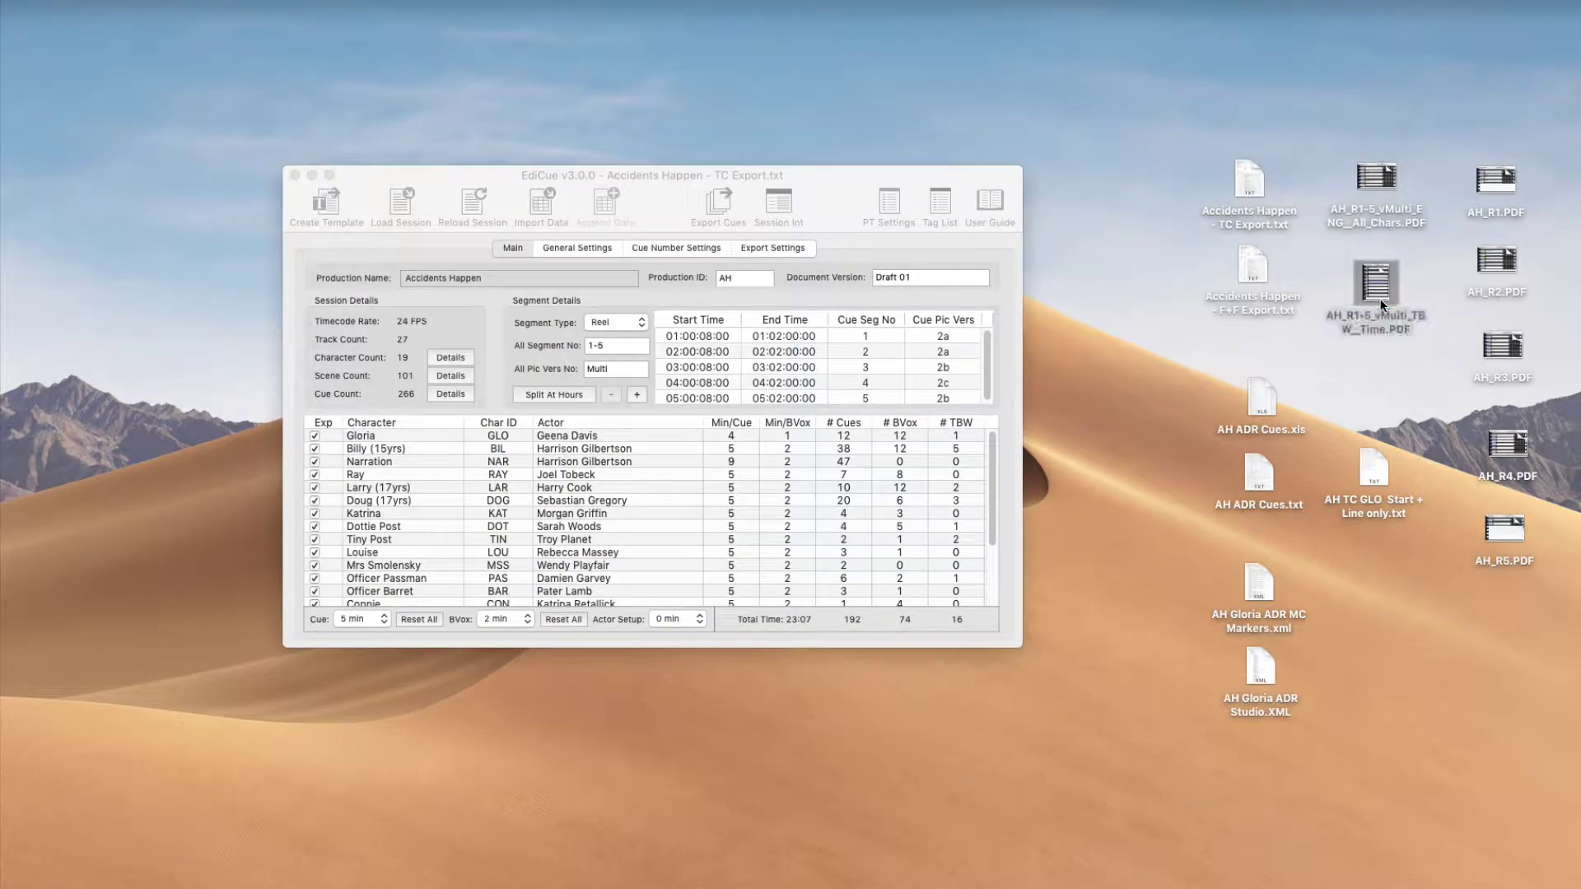
double_click(1380, 303)
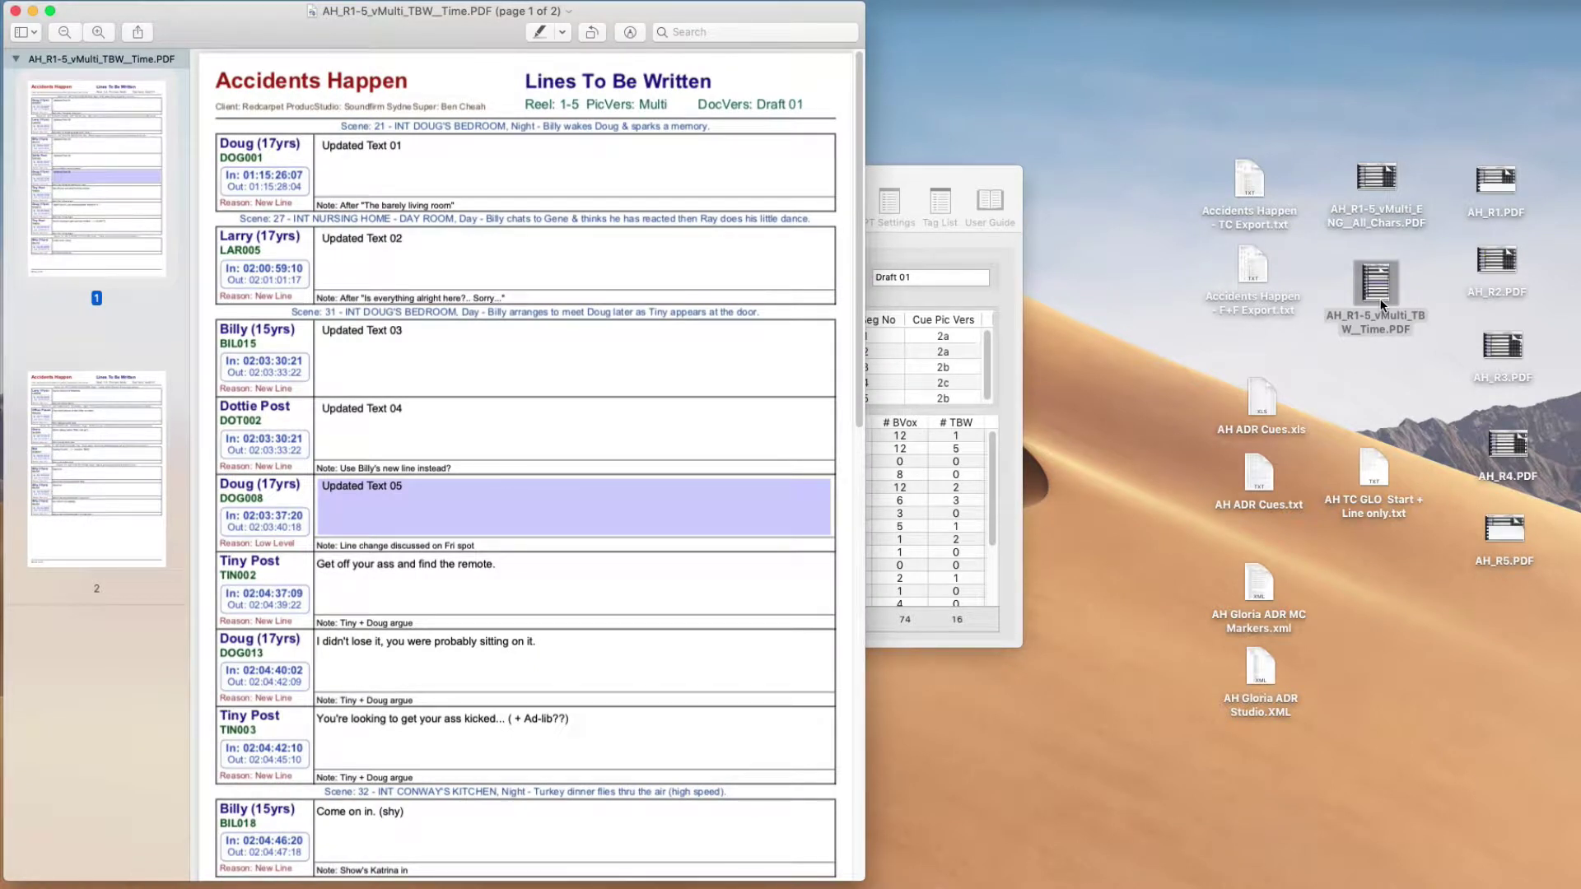
click(650, 173)
click(608, 495)
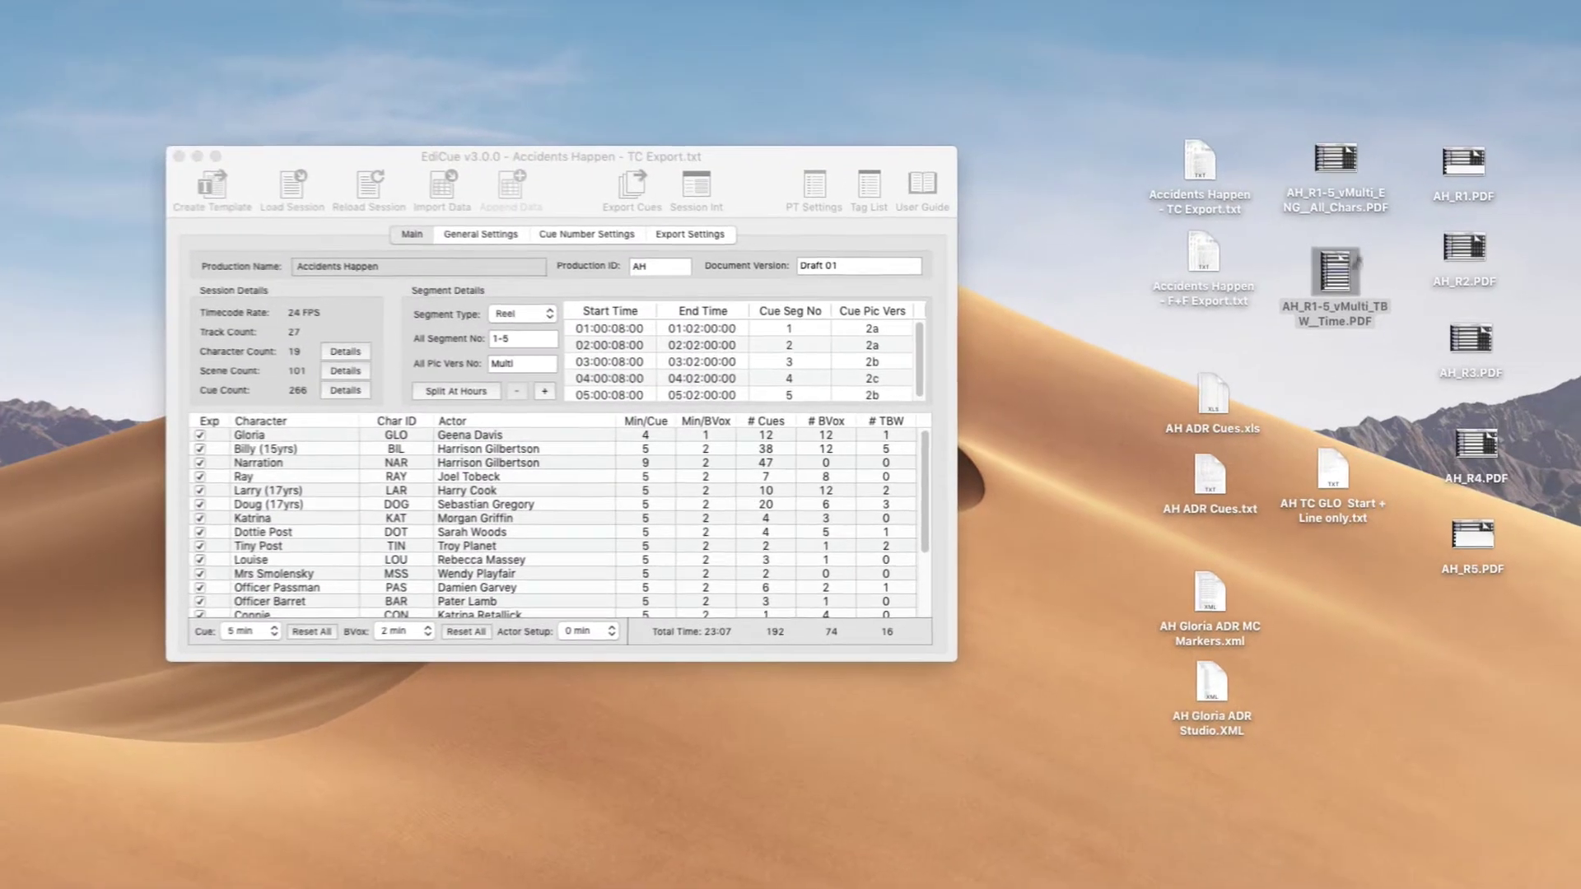
Step: Select the five AH_R1–R5 reel PDFs, then AH ADR Cues.xls and AH ADR Cues.txt
drag(1401, 82, 1501, 625)
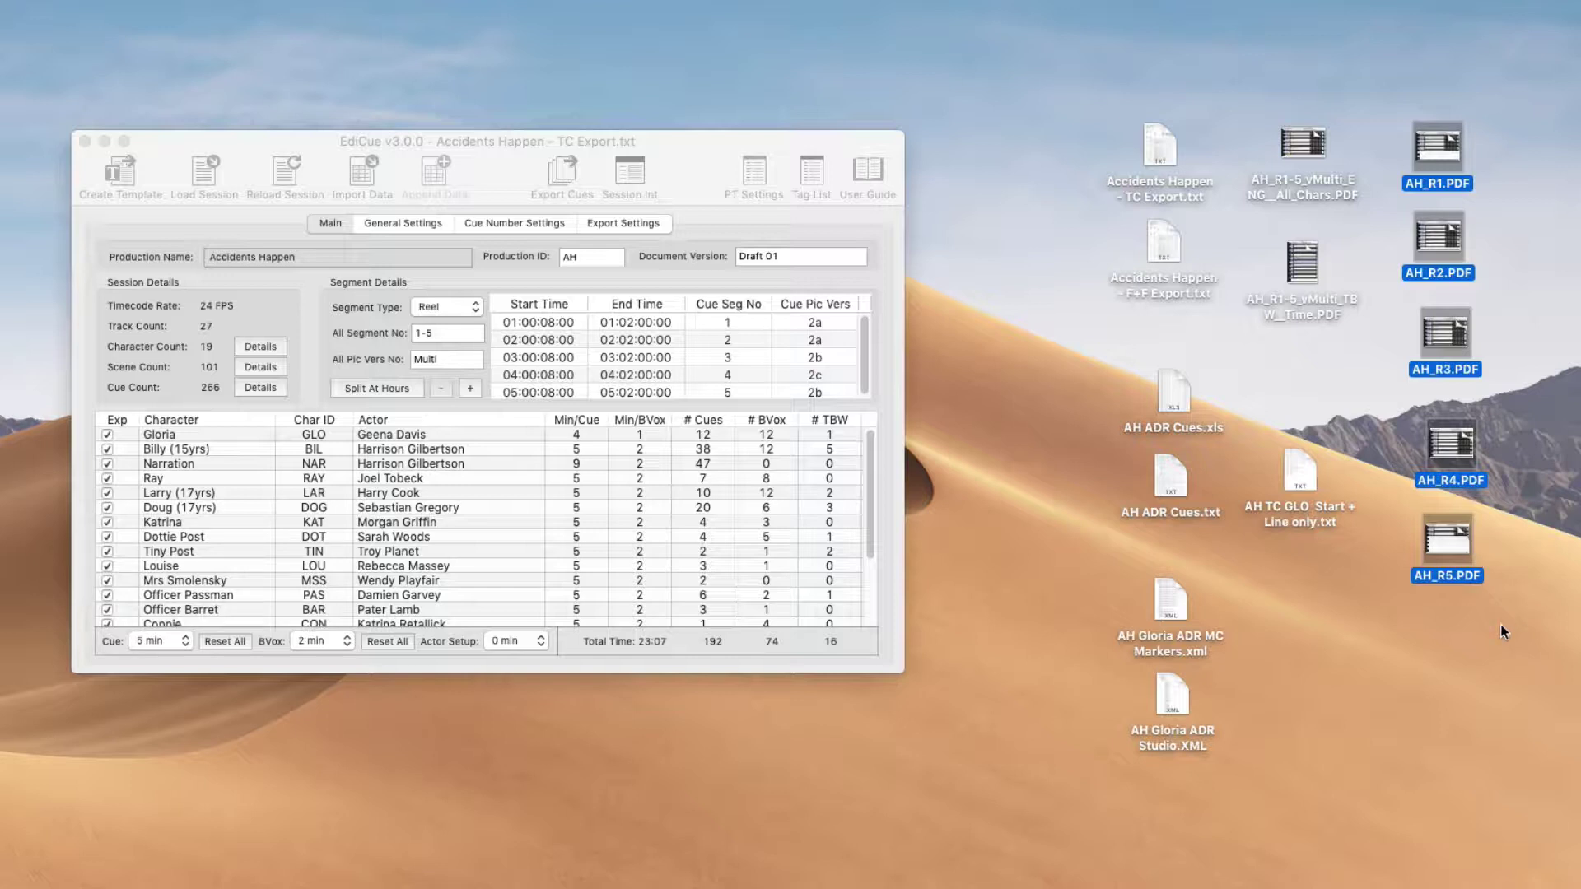
click(1211, 403)
click(1179, 399)
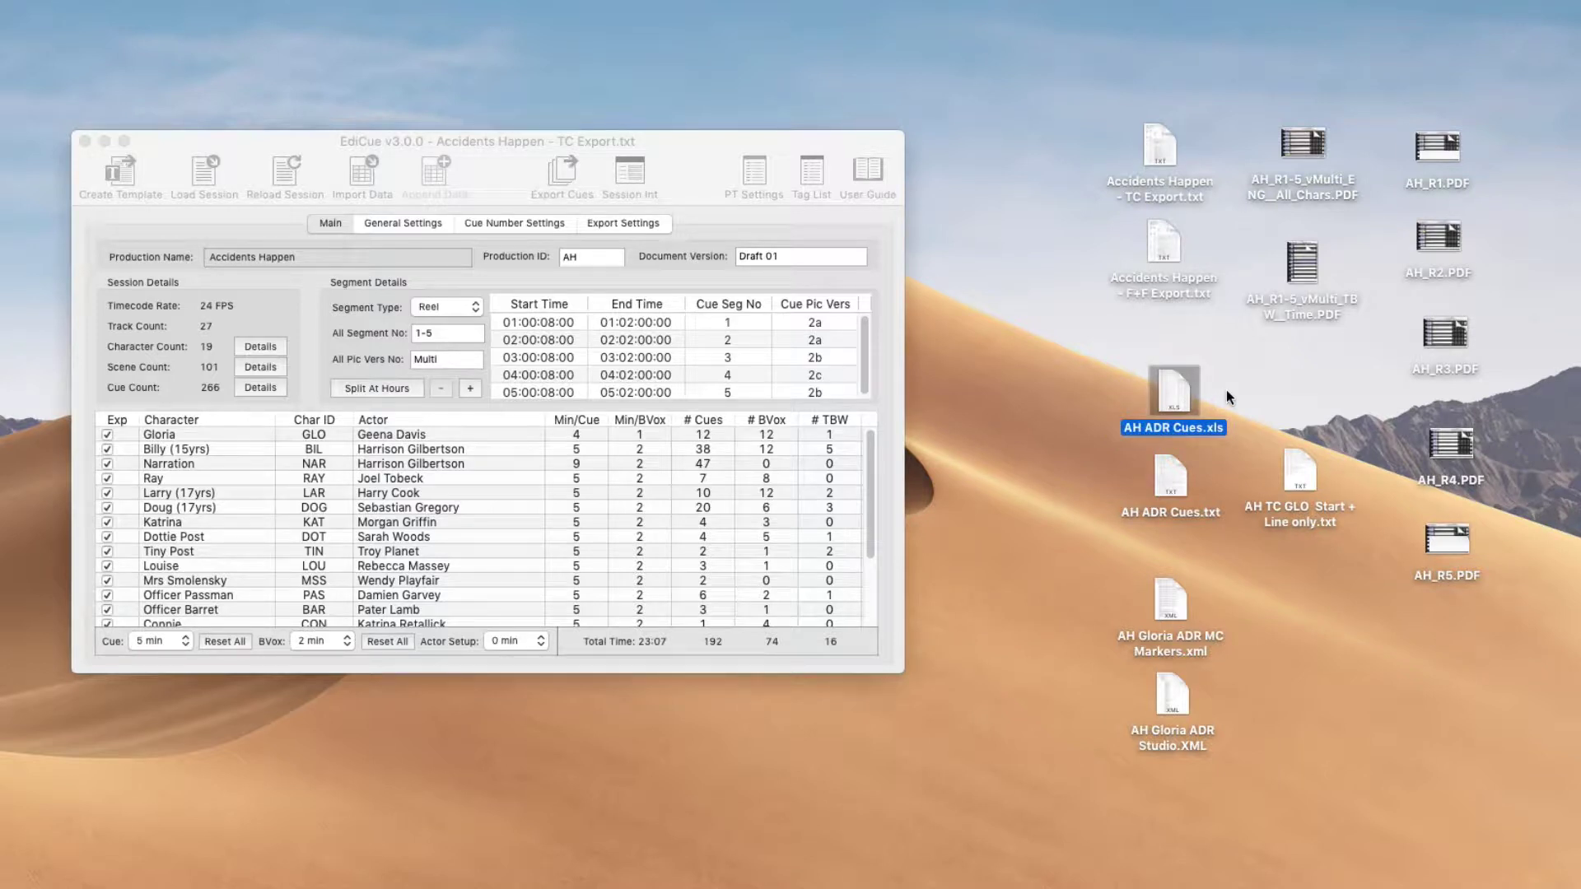
click(1172, 473)
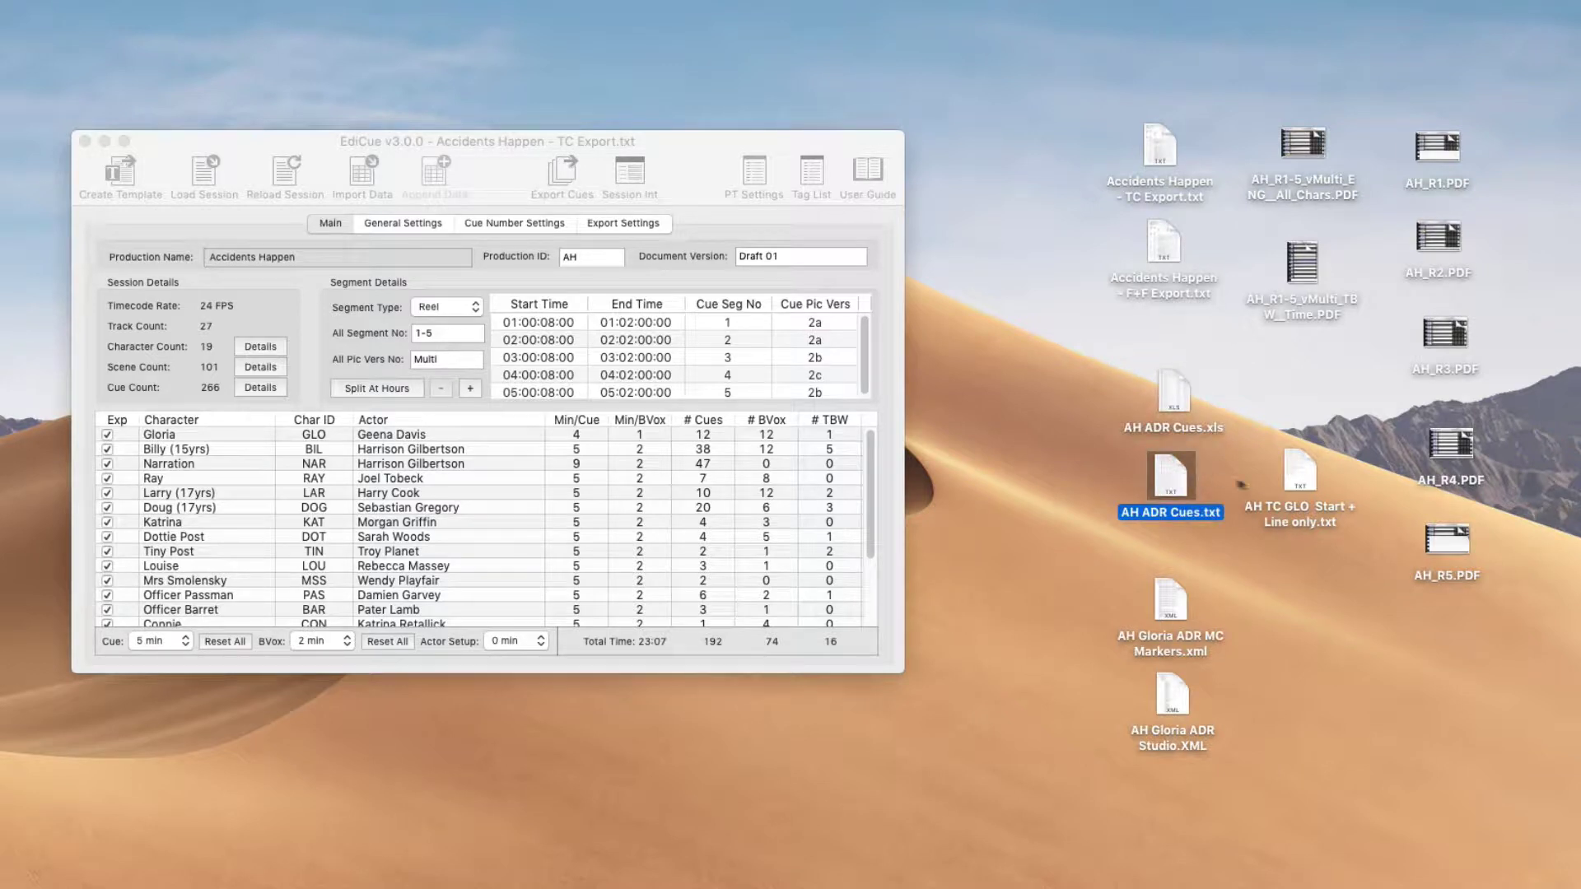
Step: Select the TC GLO txt and both Gloria XML files, then clear EdiCue's session
click(1304, 483)
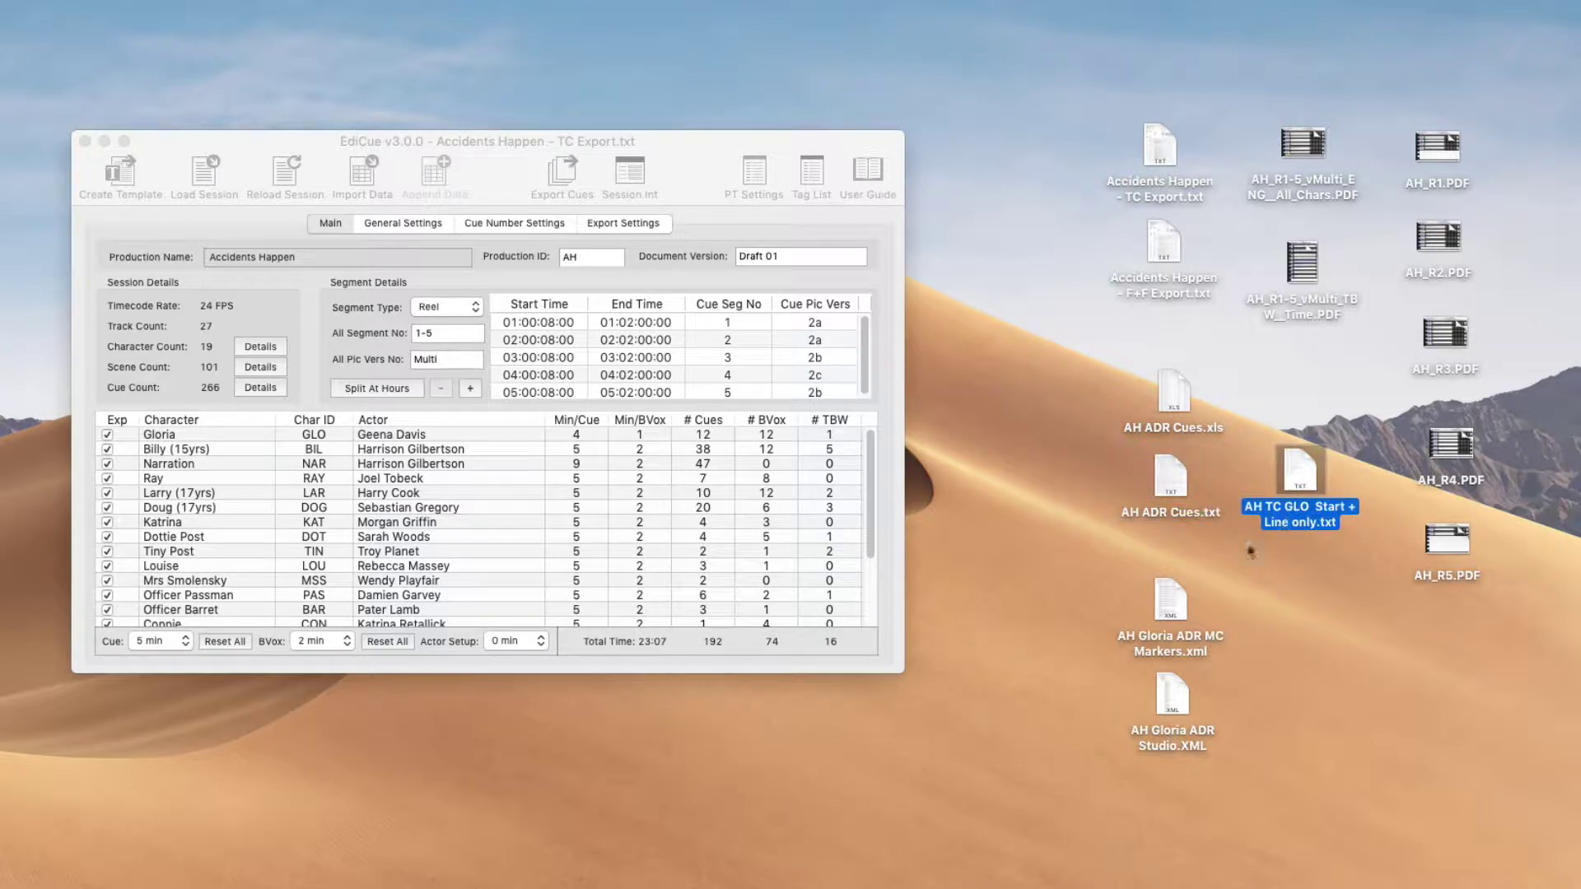
click(1182, 597)
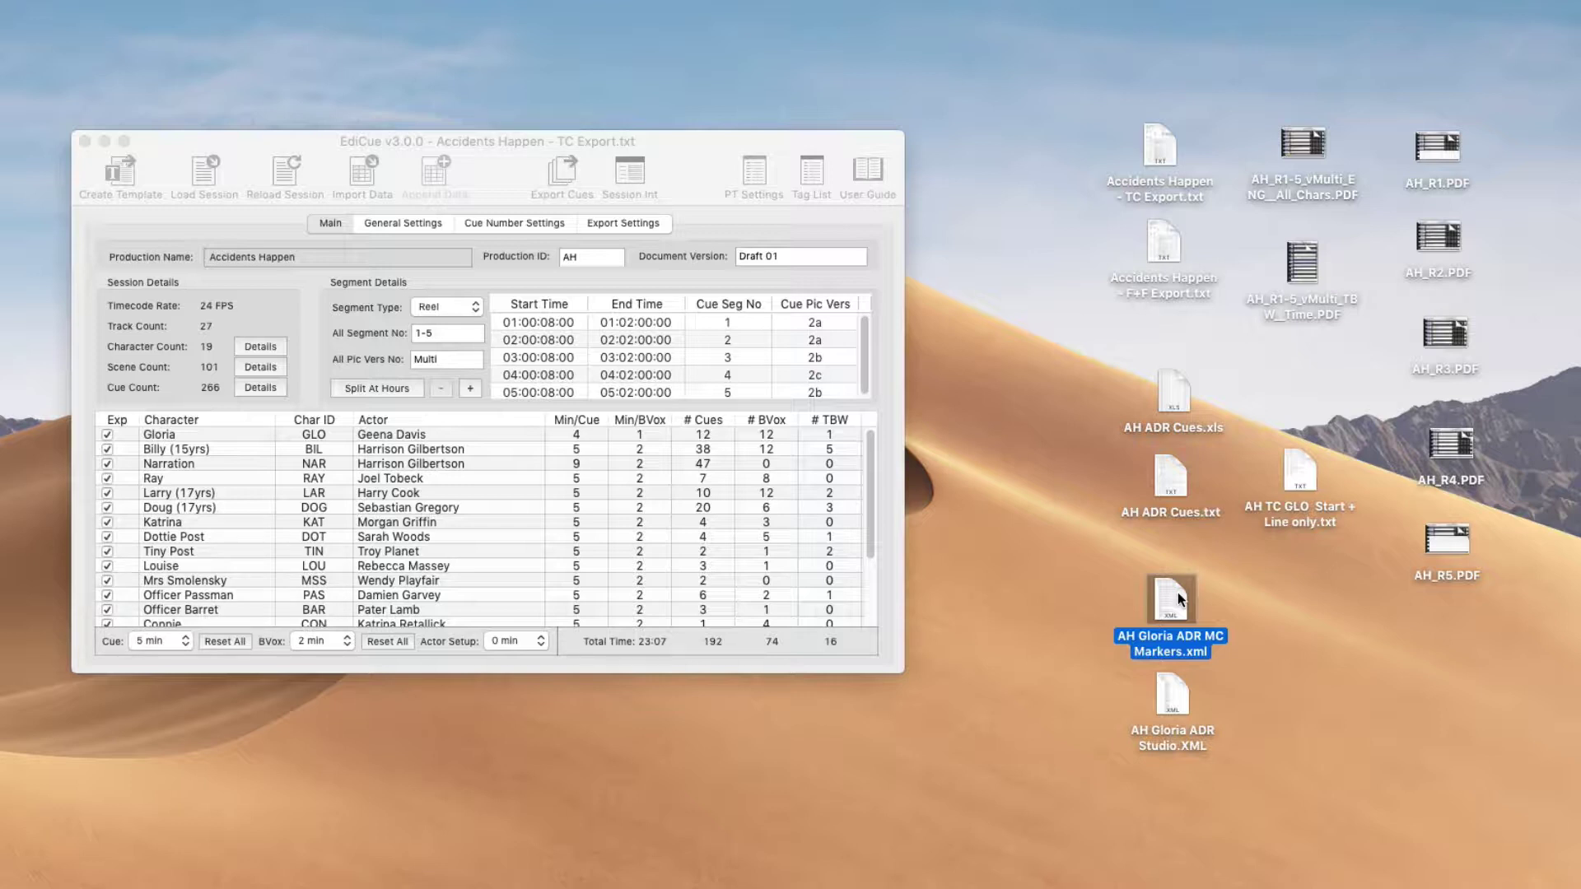
click(1172, 695)
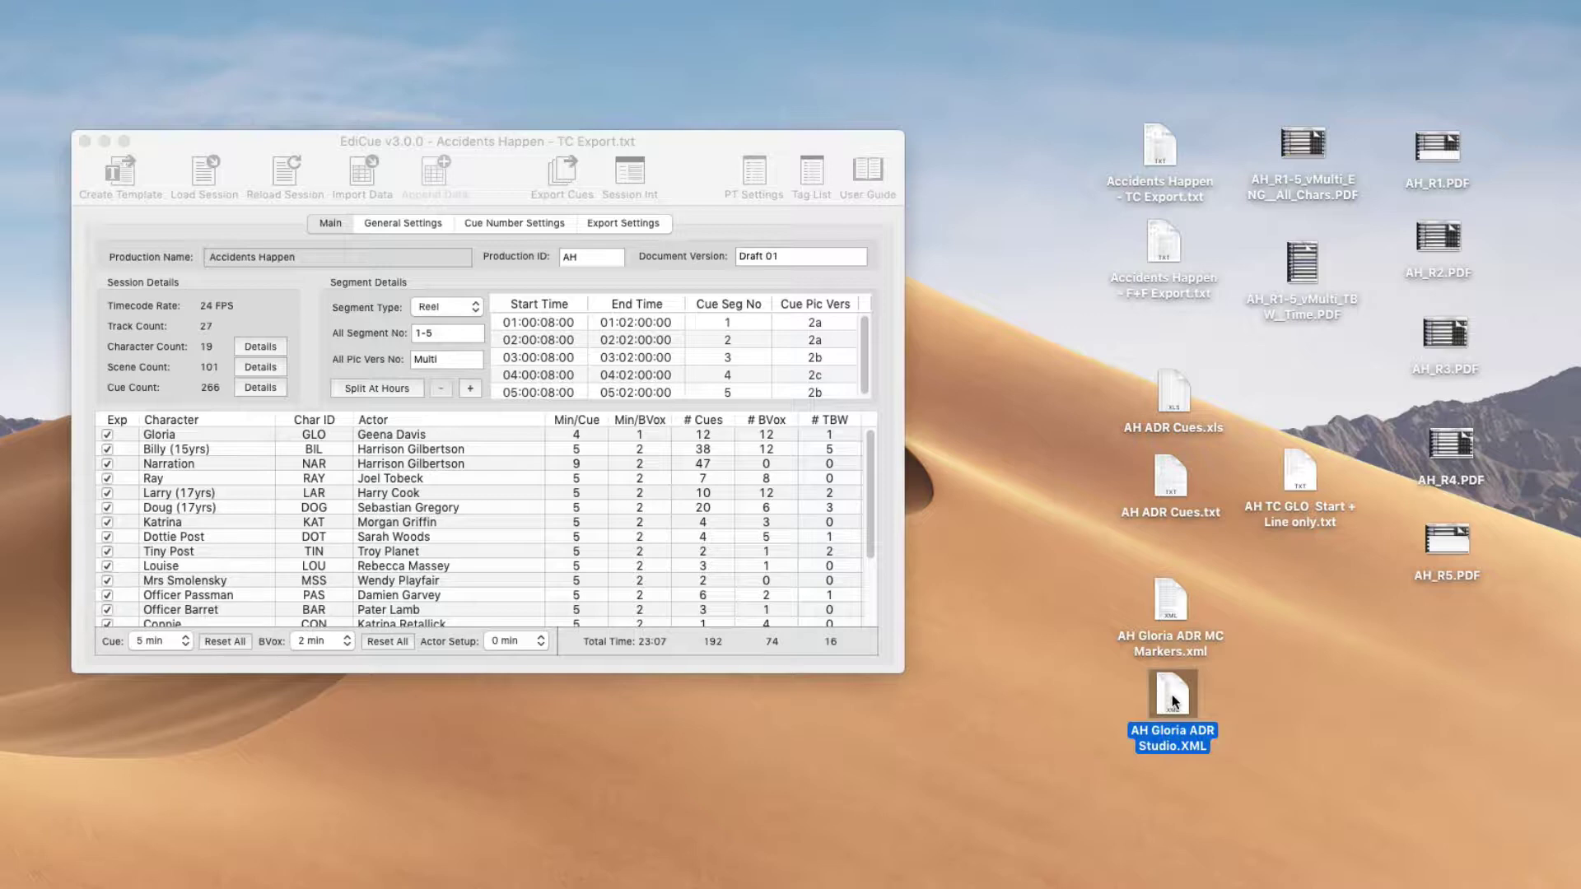
click(1239, 695)
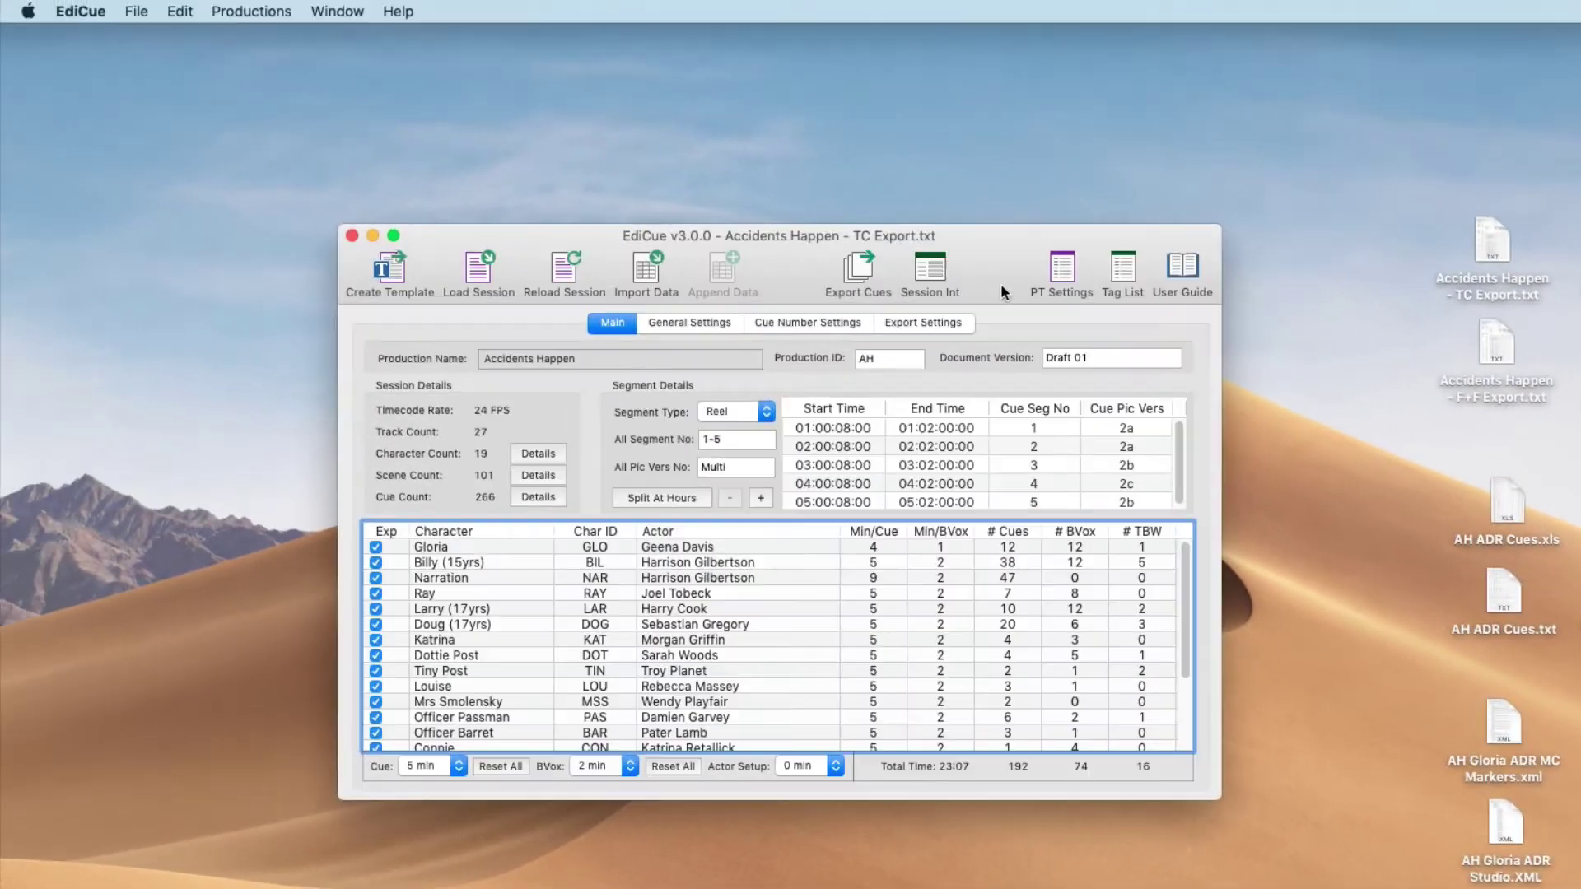
key(super+n)
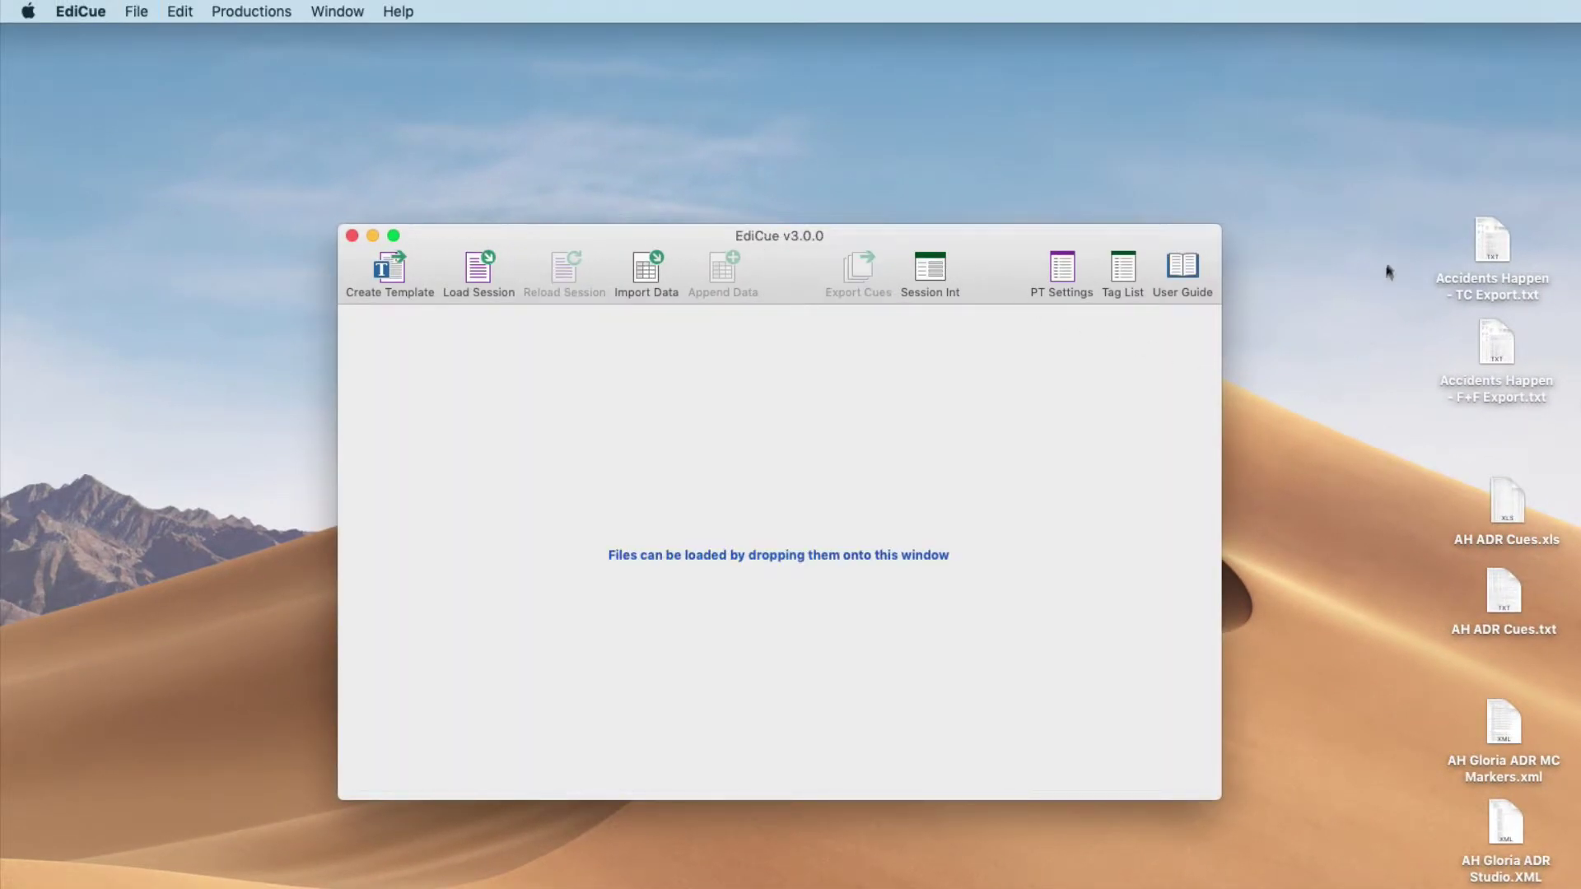
click(1297, 214)
drag(1490, 243, 1089, 405)
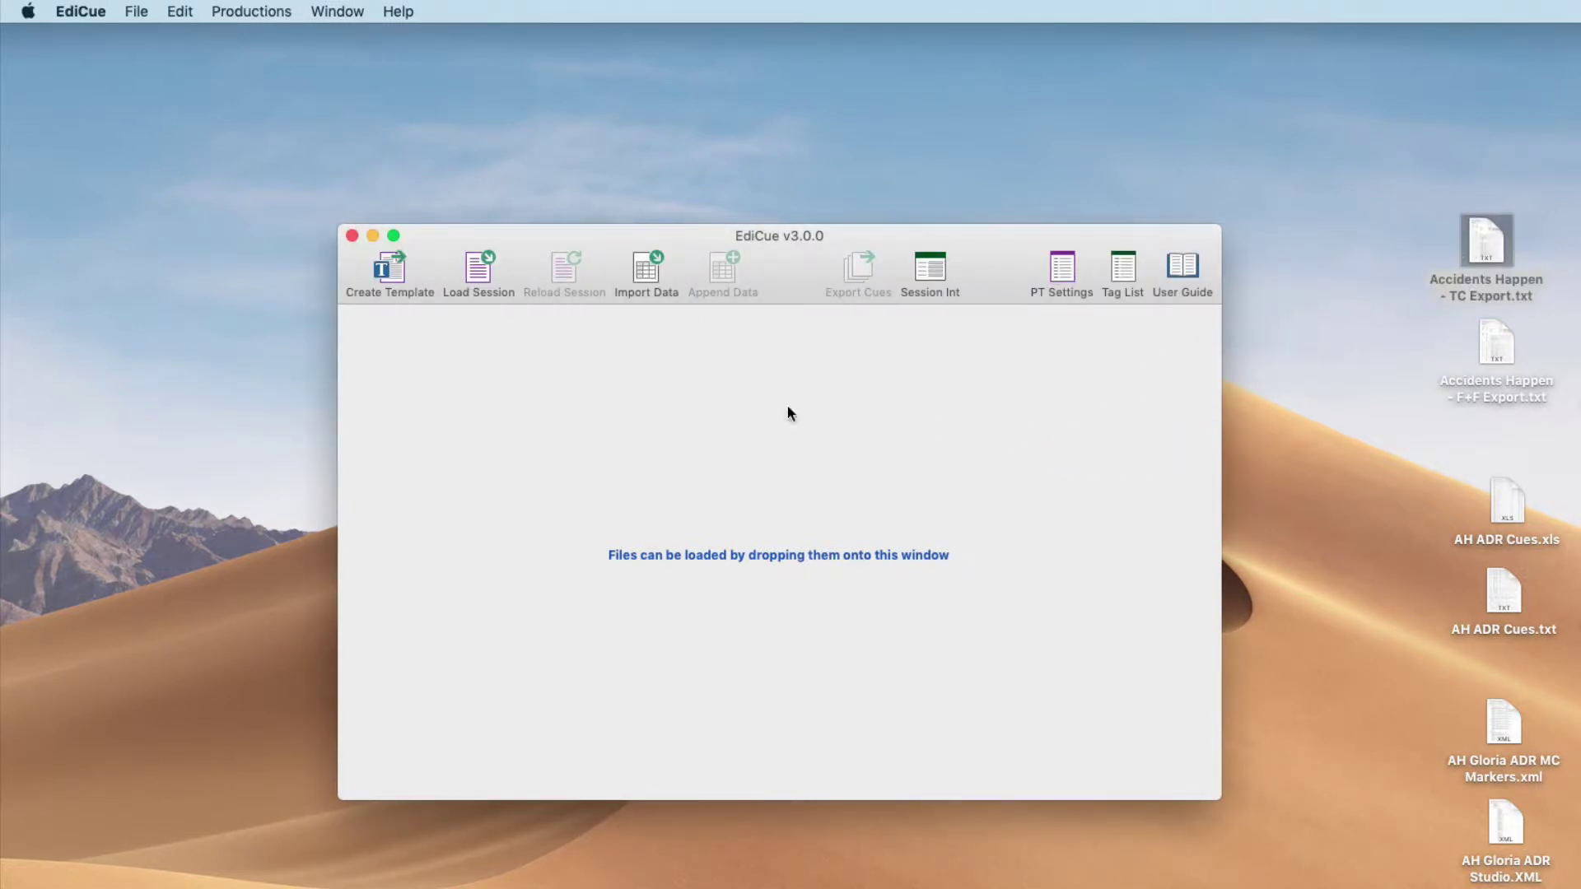
click(136, 12)
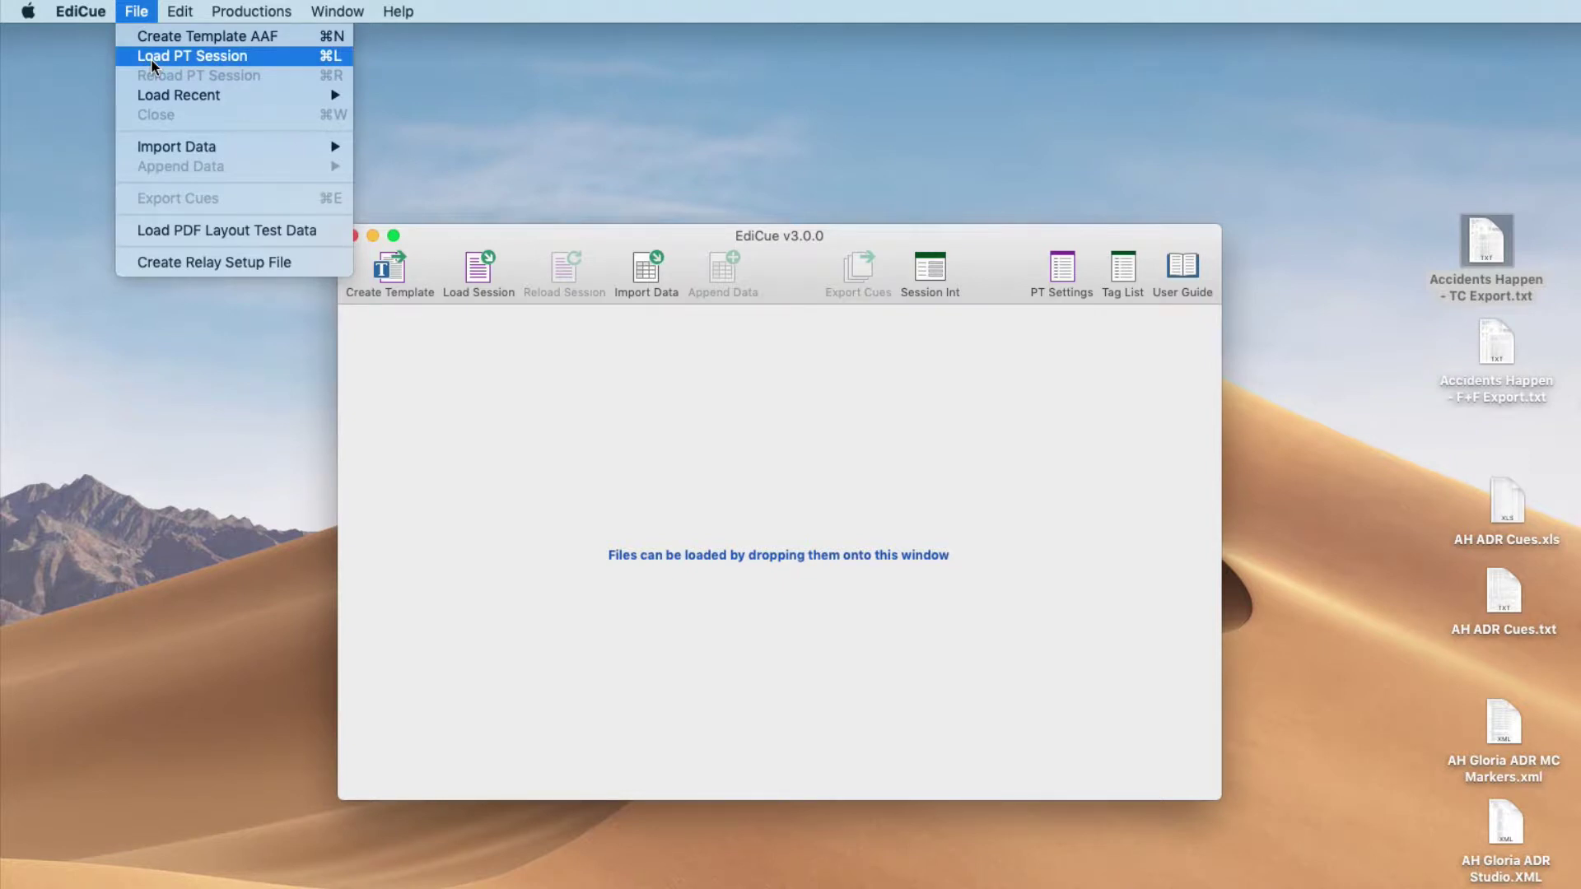
mouse_move(199, 150)
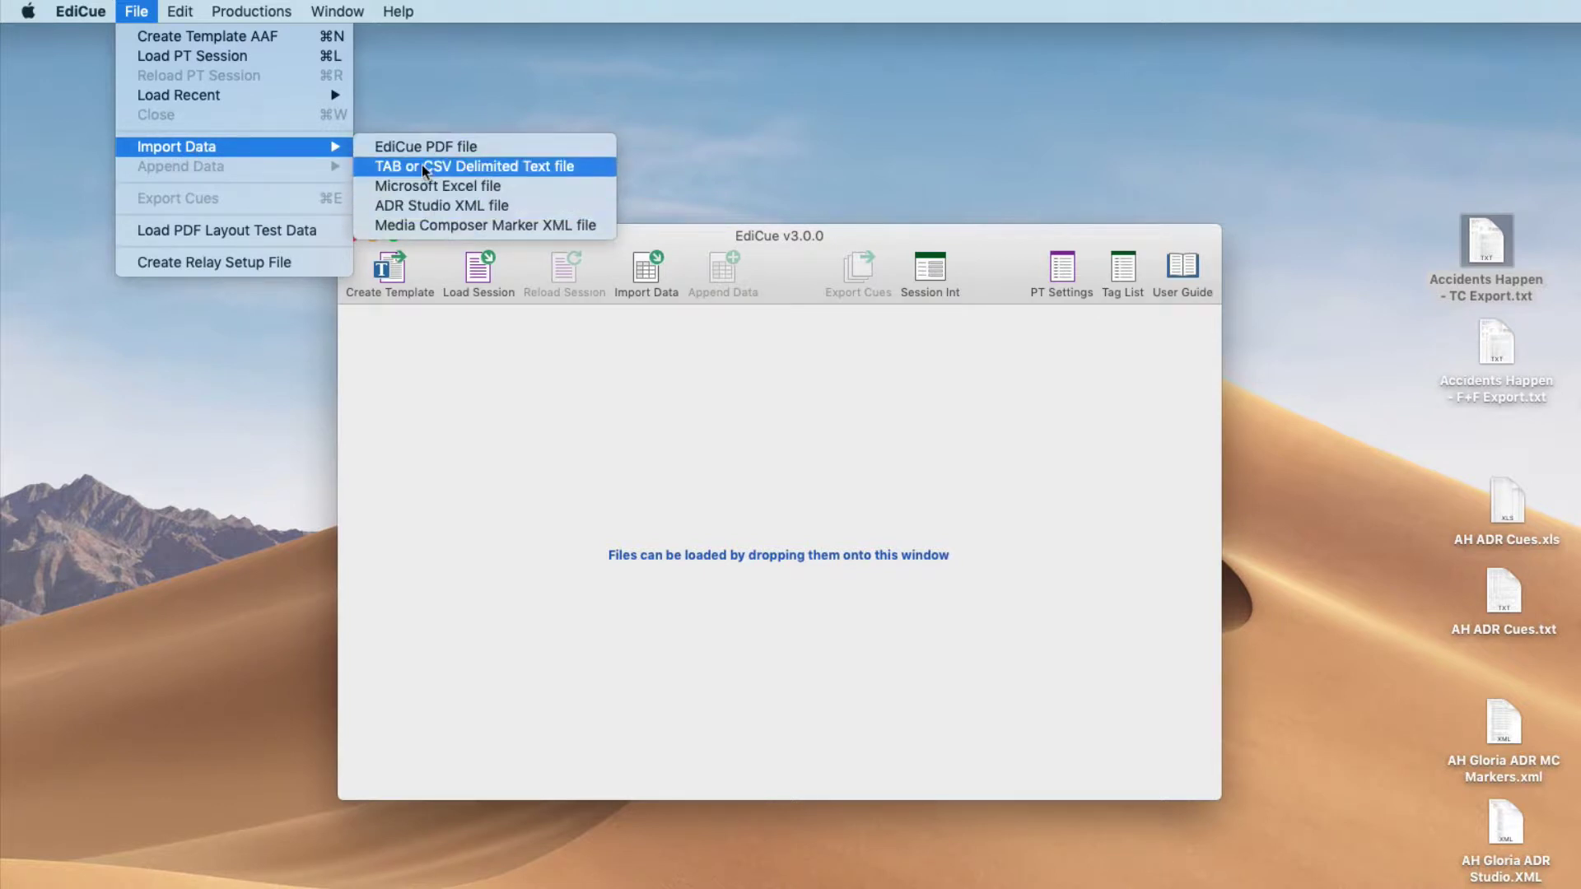
click(461, 388)
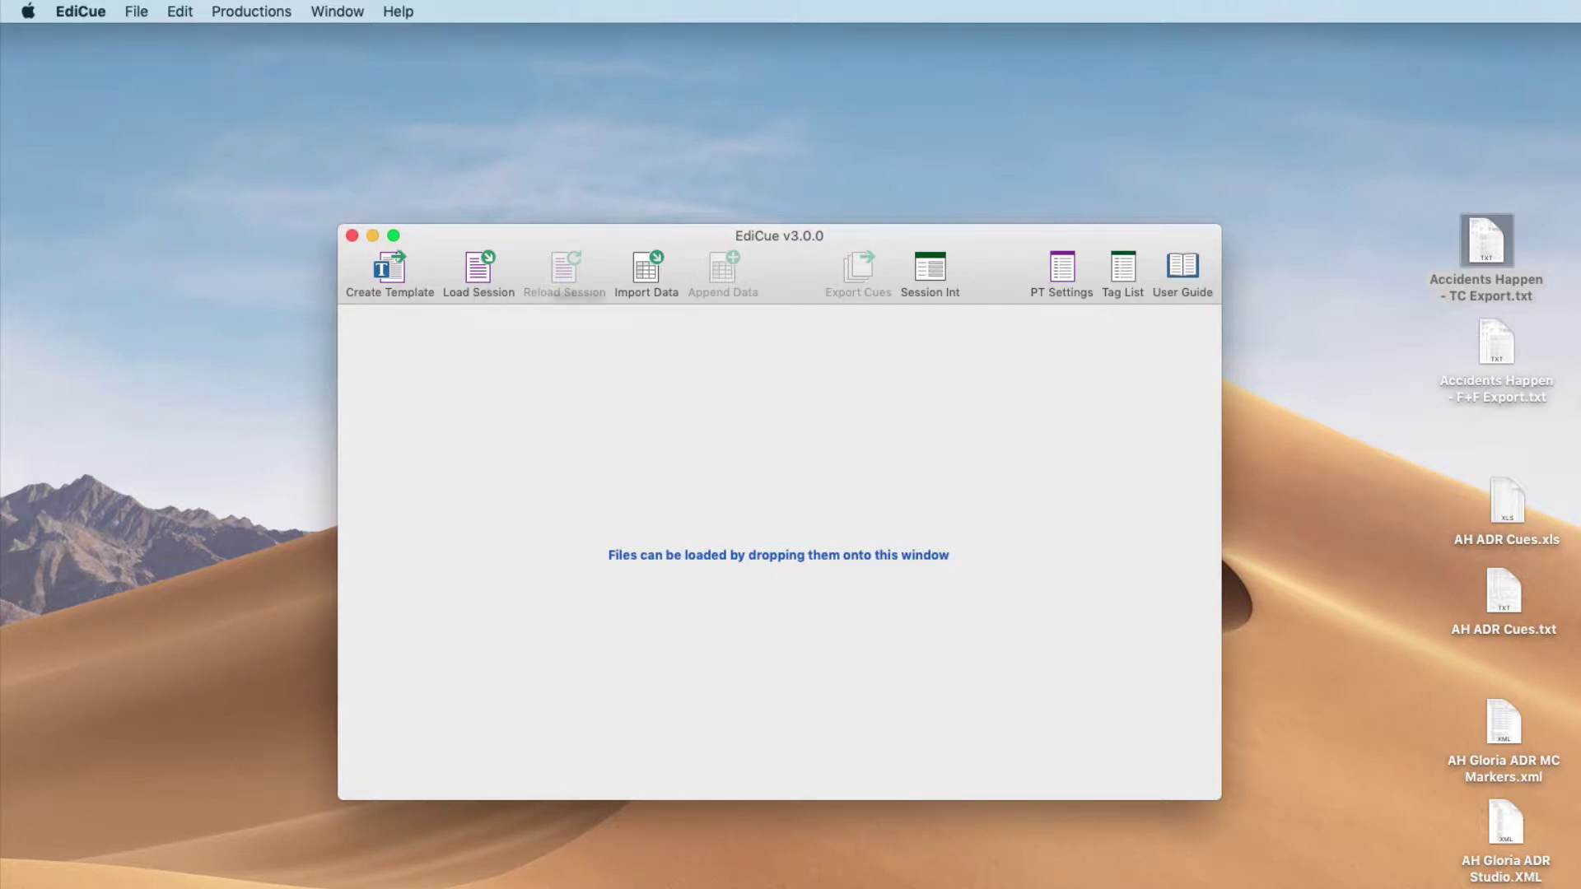
click(647, 272)
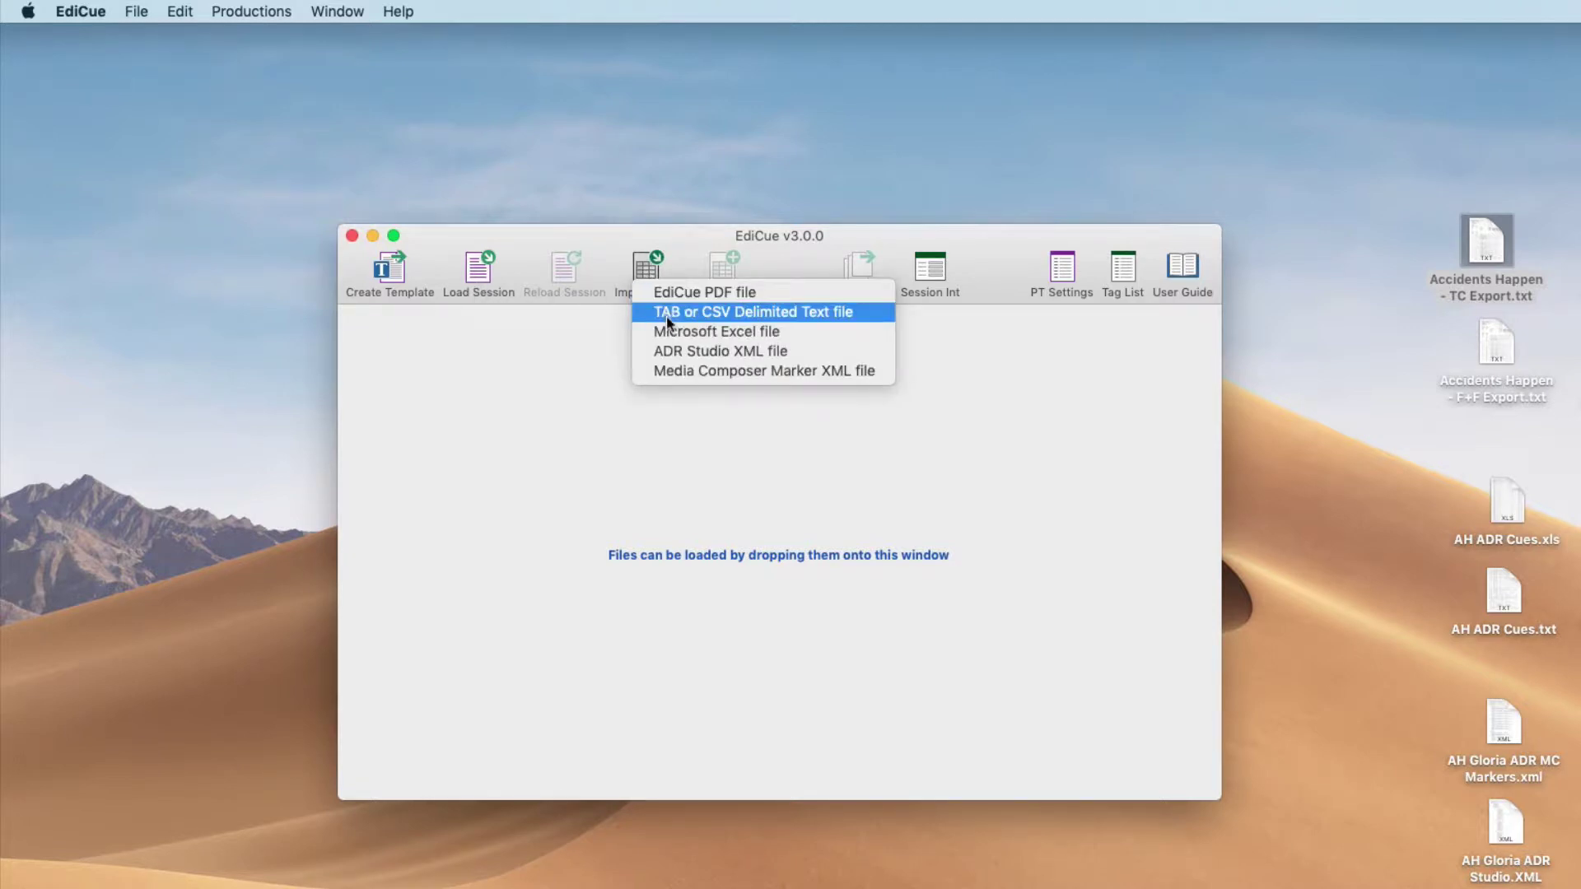
click(544, 369)
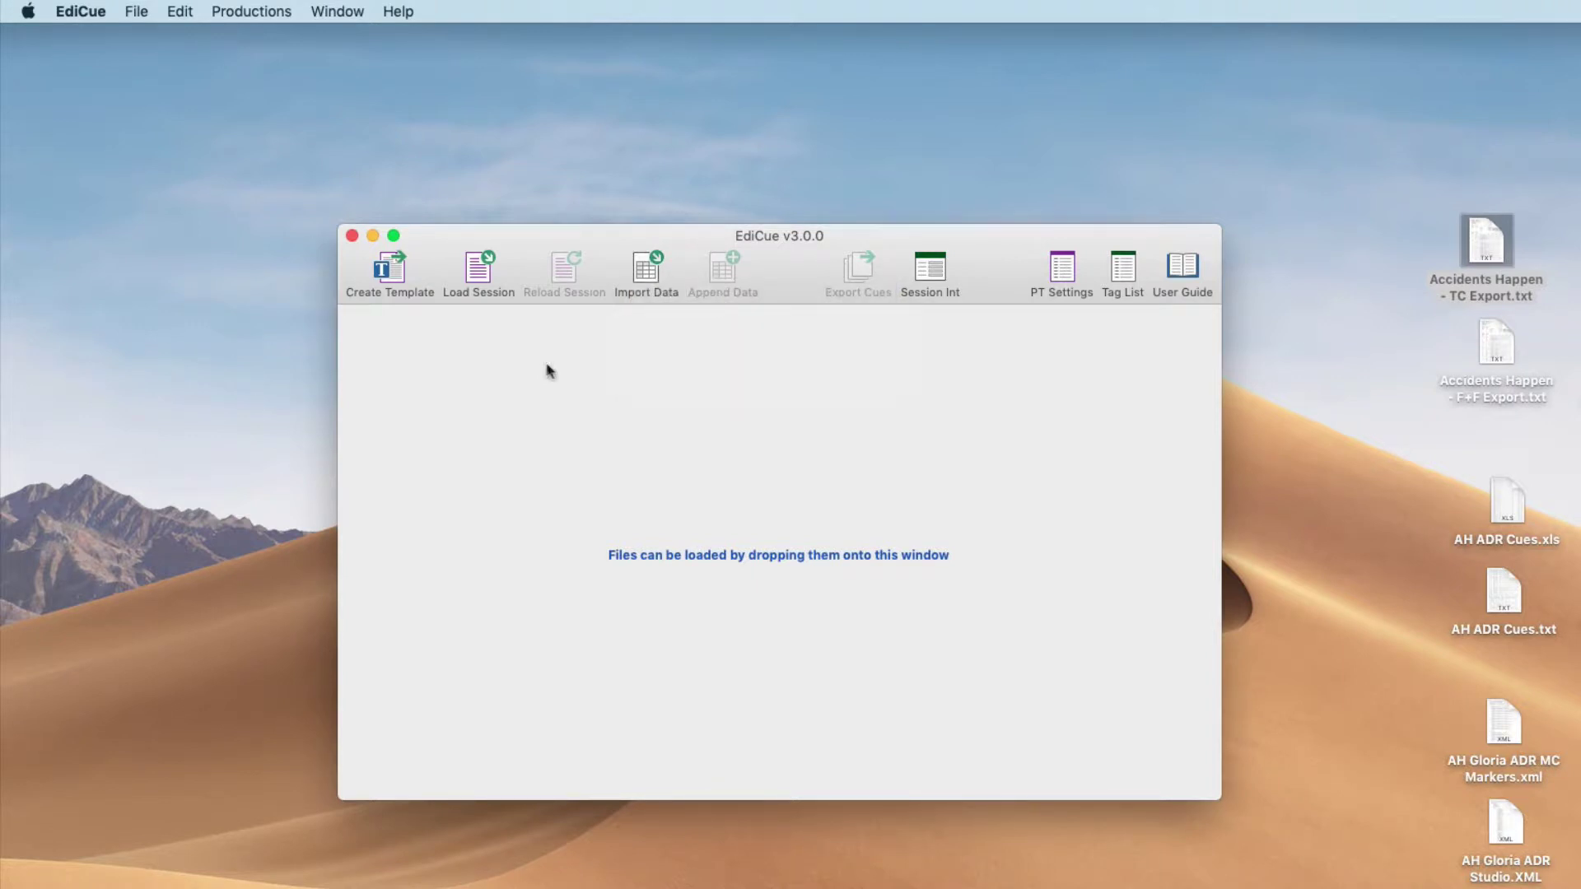
click(1482, 251)
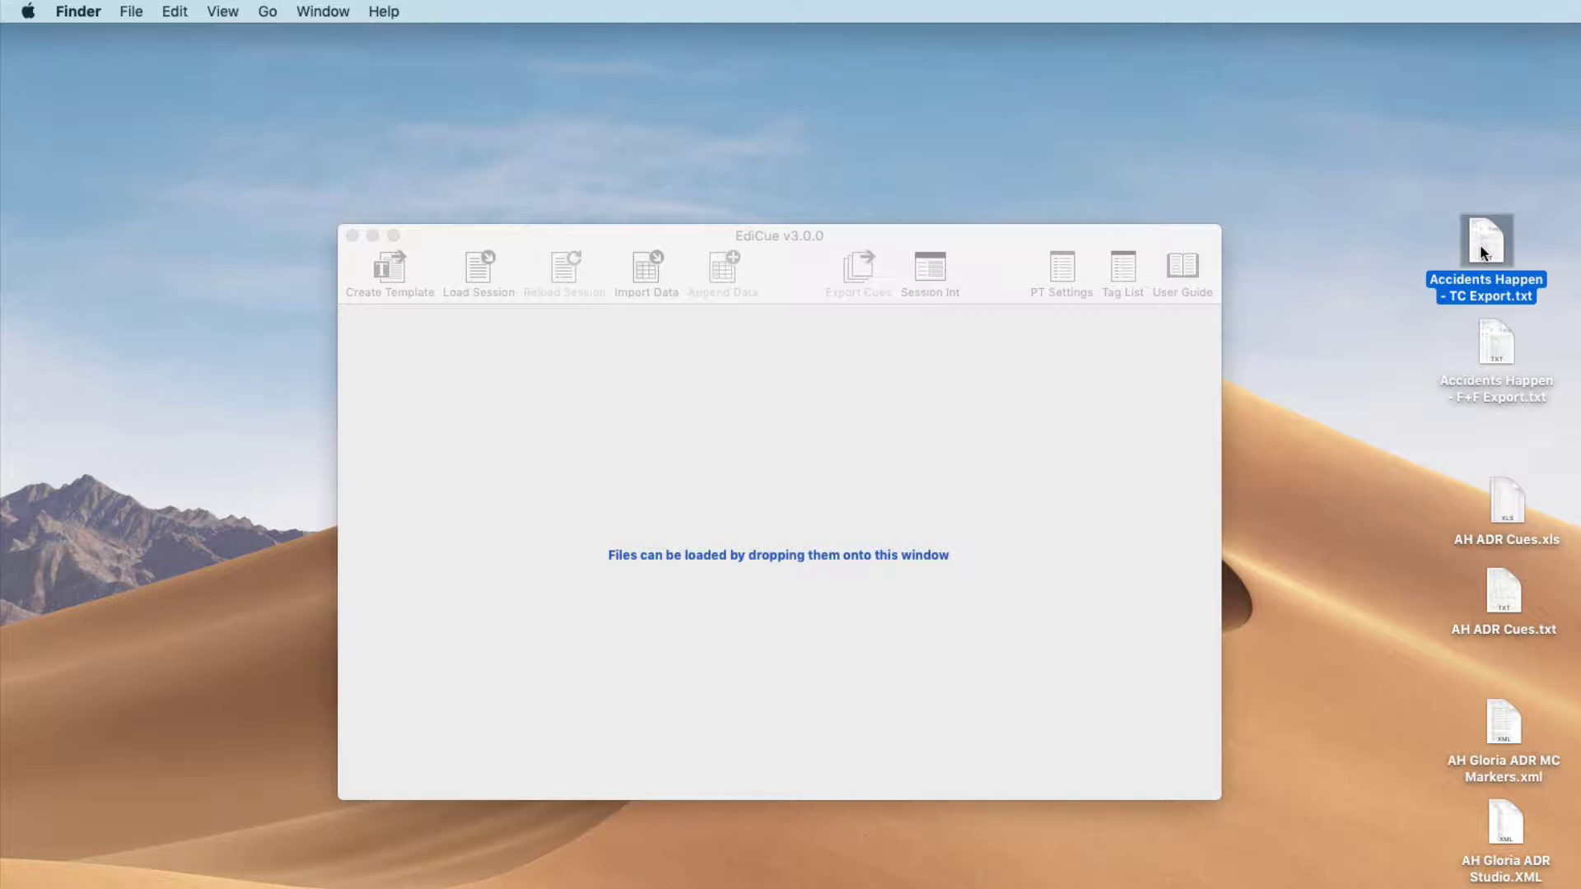
drag(1480, 253, 980, 402)
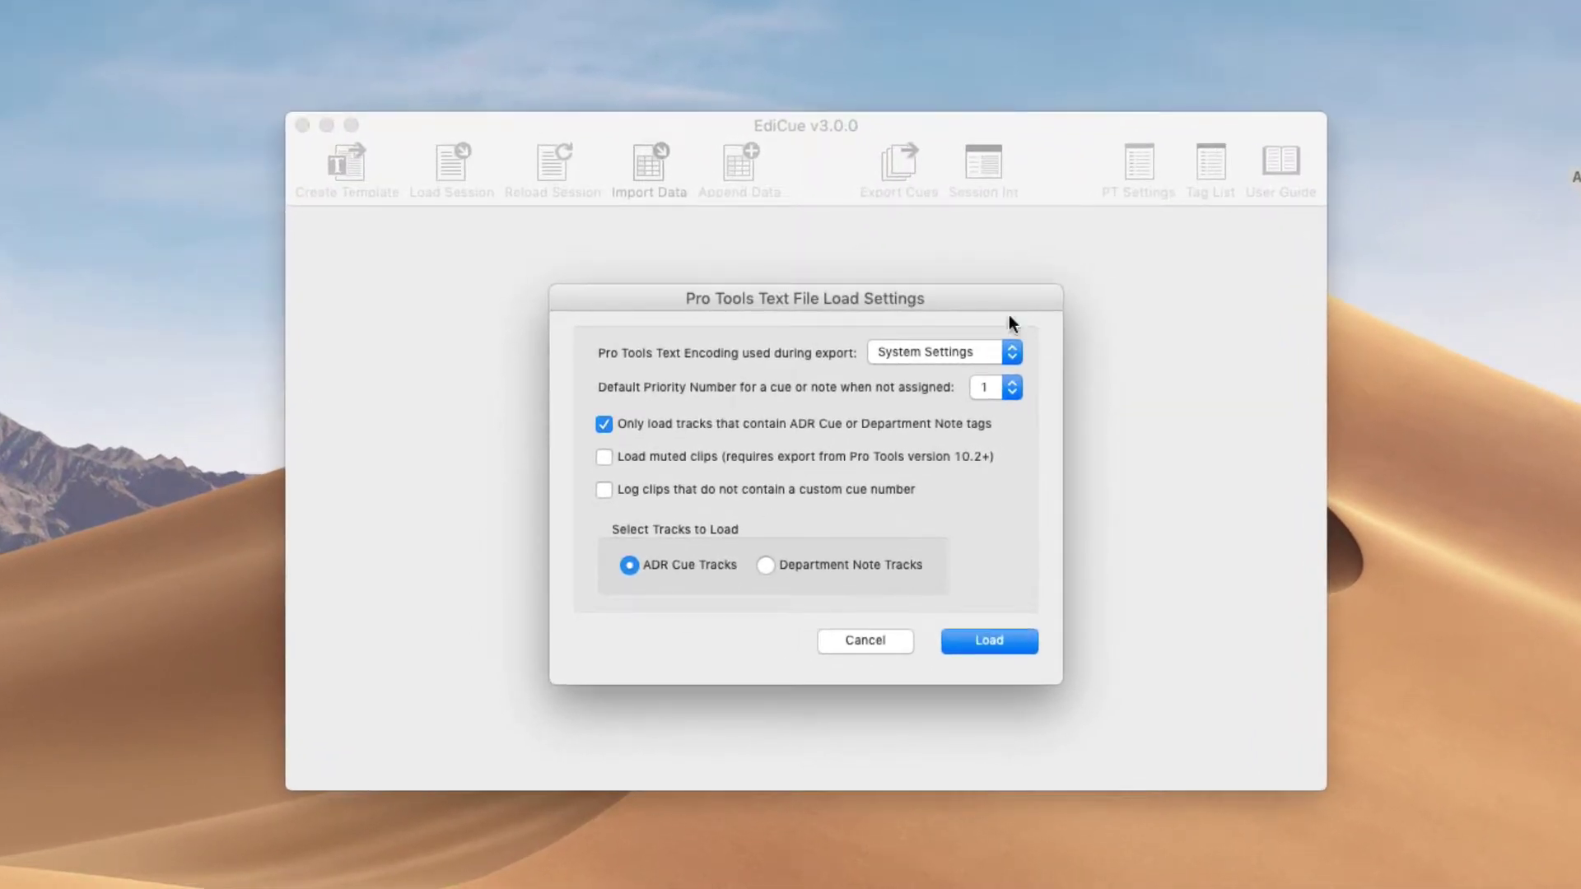
click(990, 358)
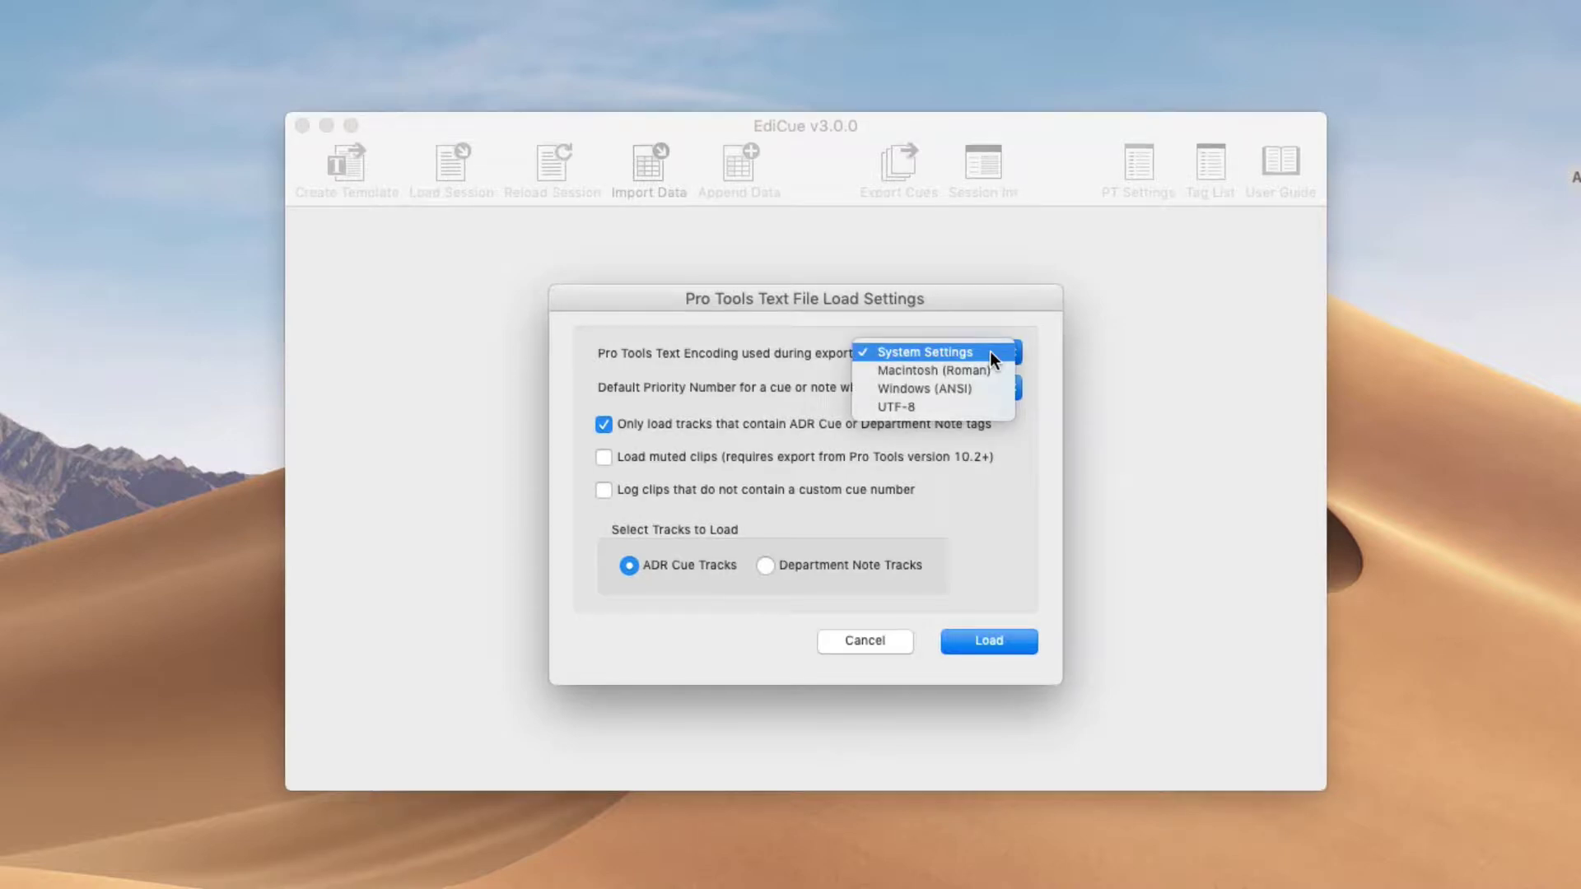
click(983, 352)
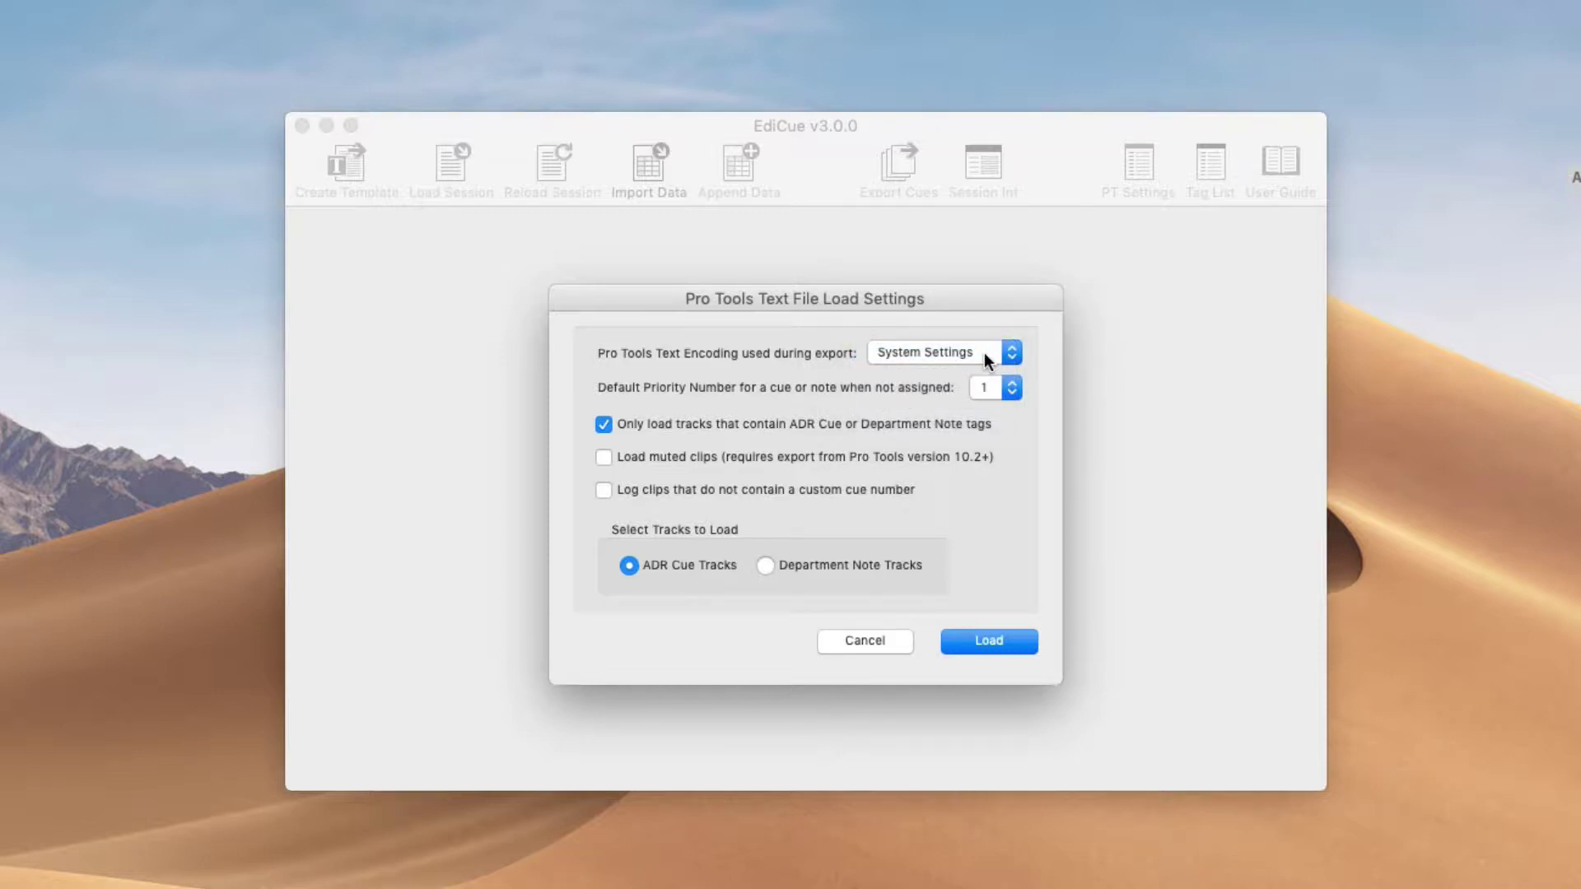
click(985, 352)
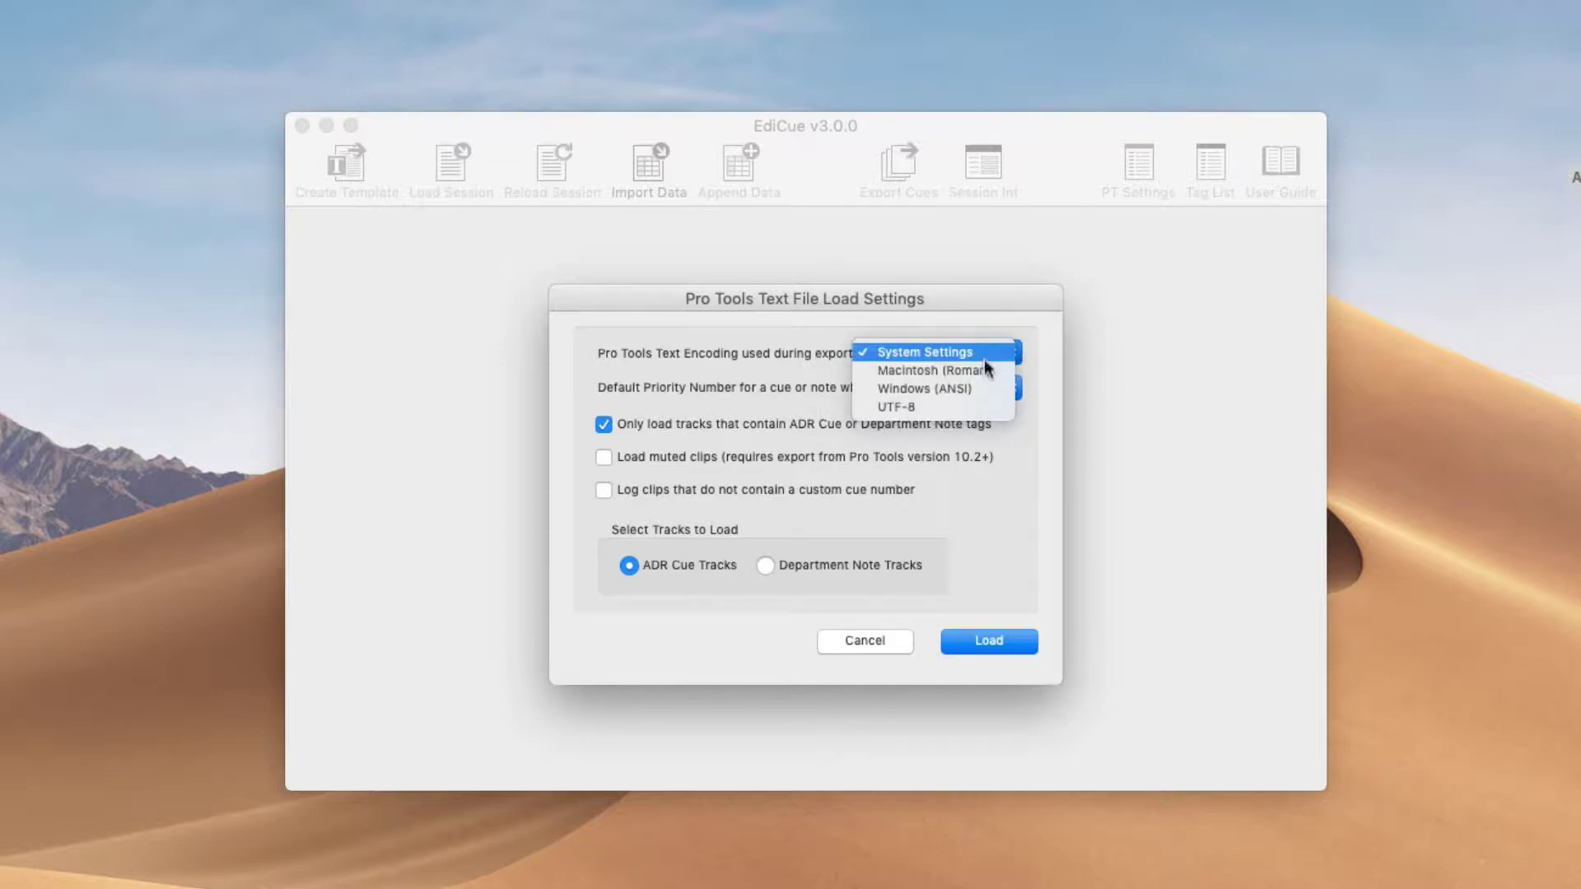
click(984, 409)
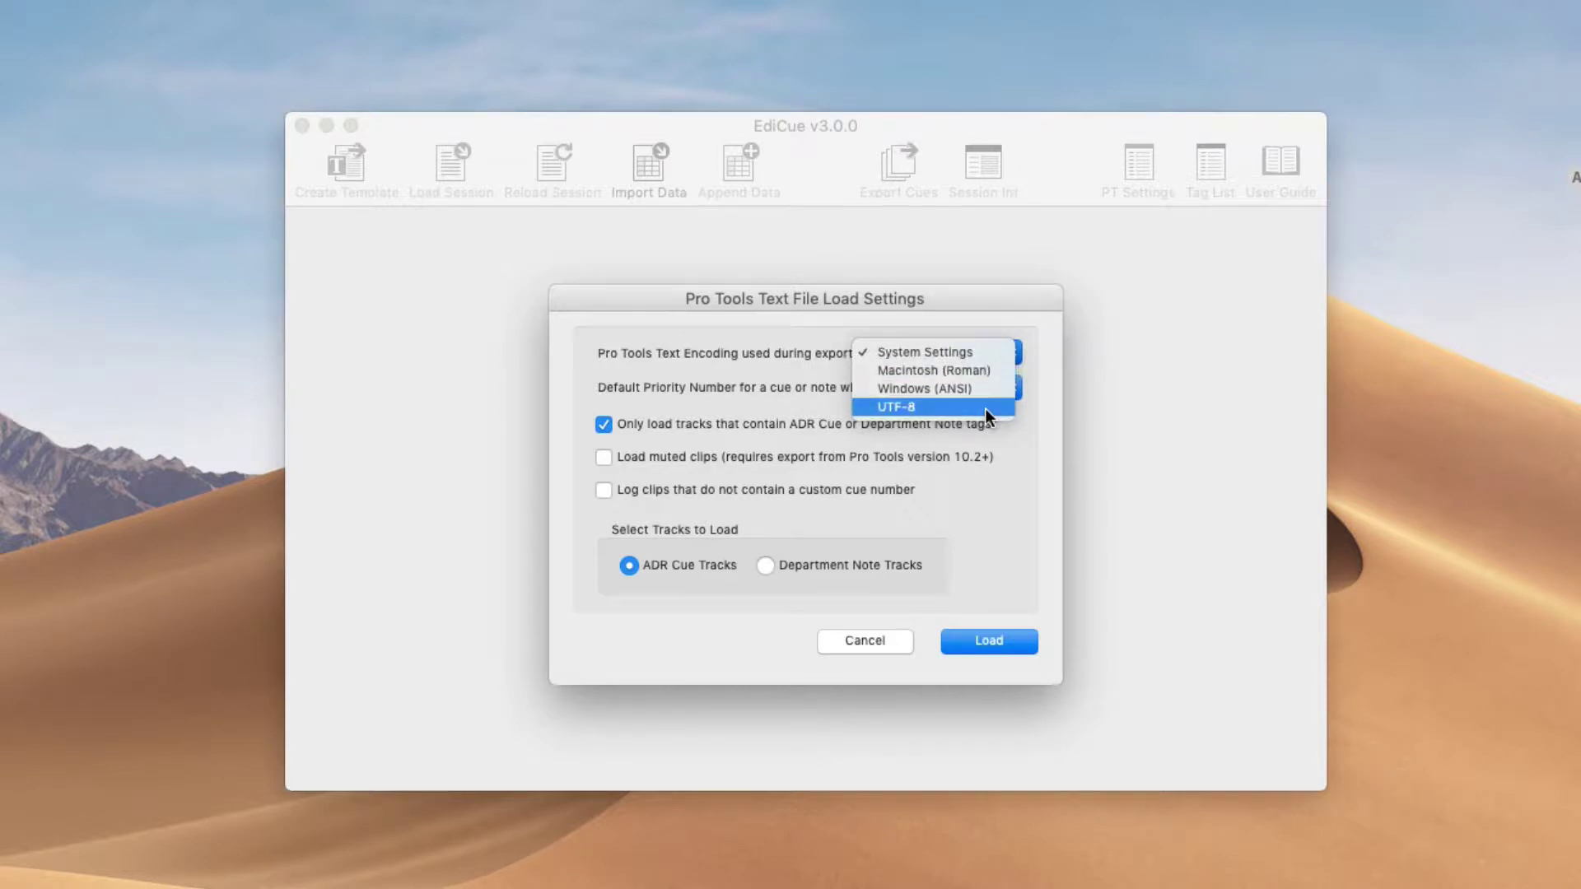
click(981, 352)
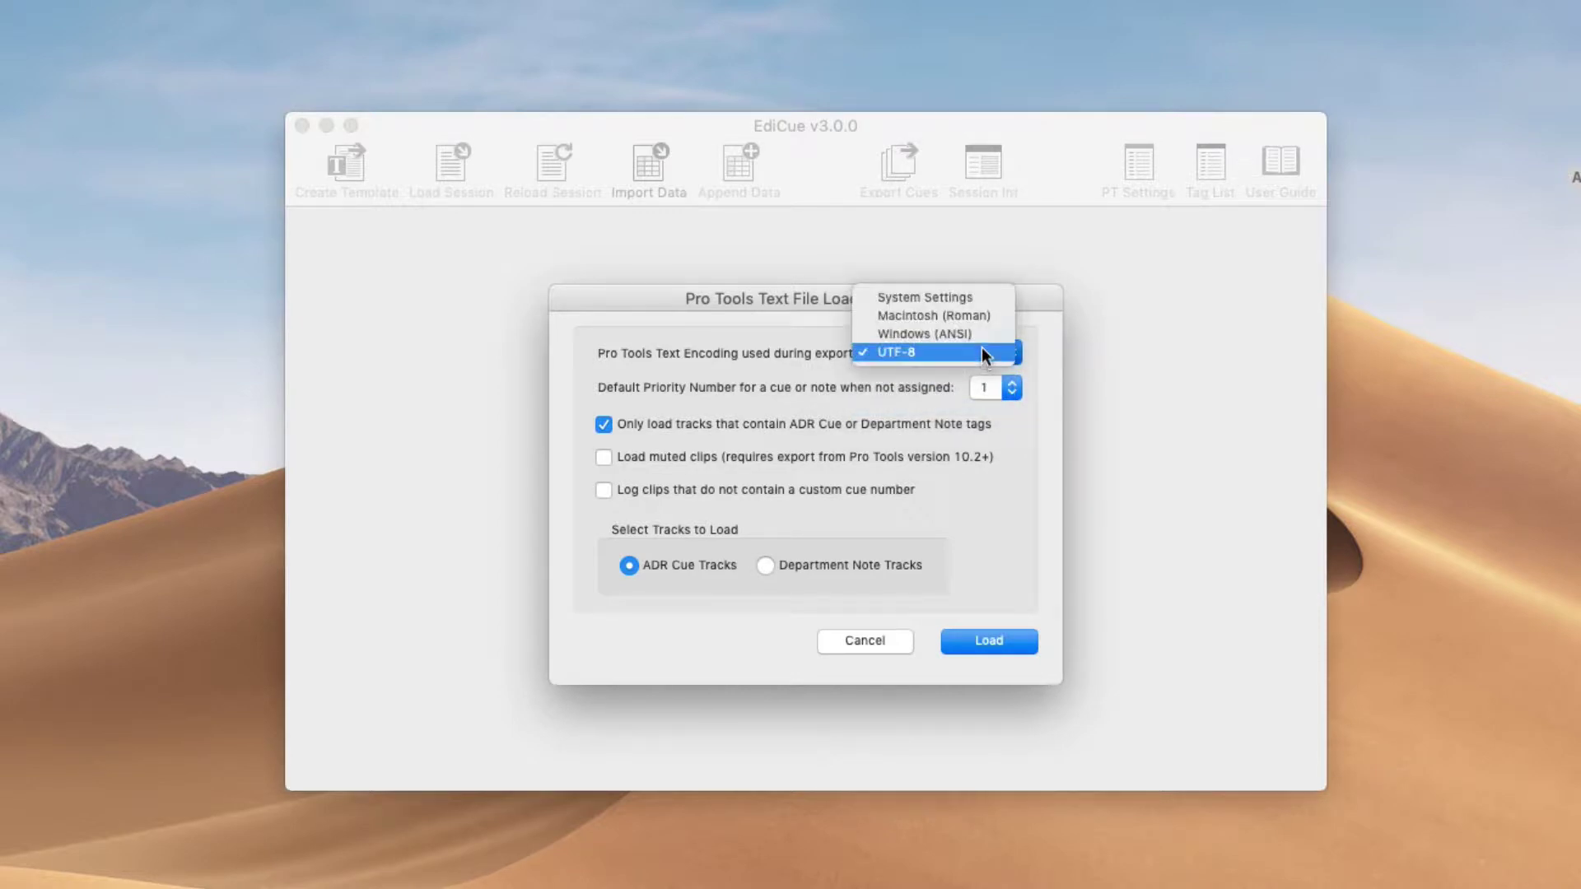
click(971, 299)
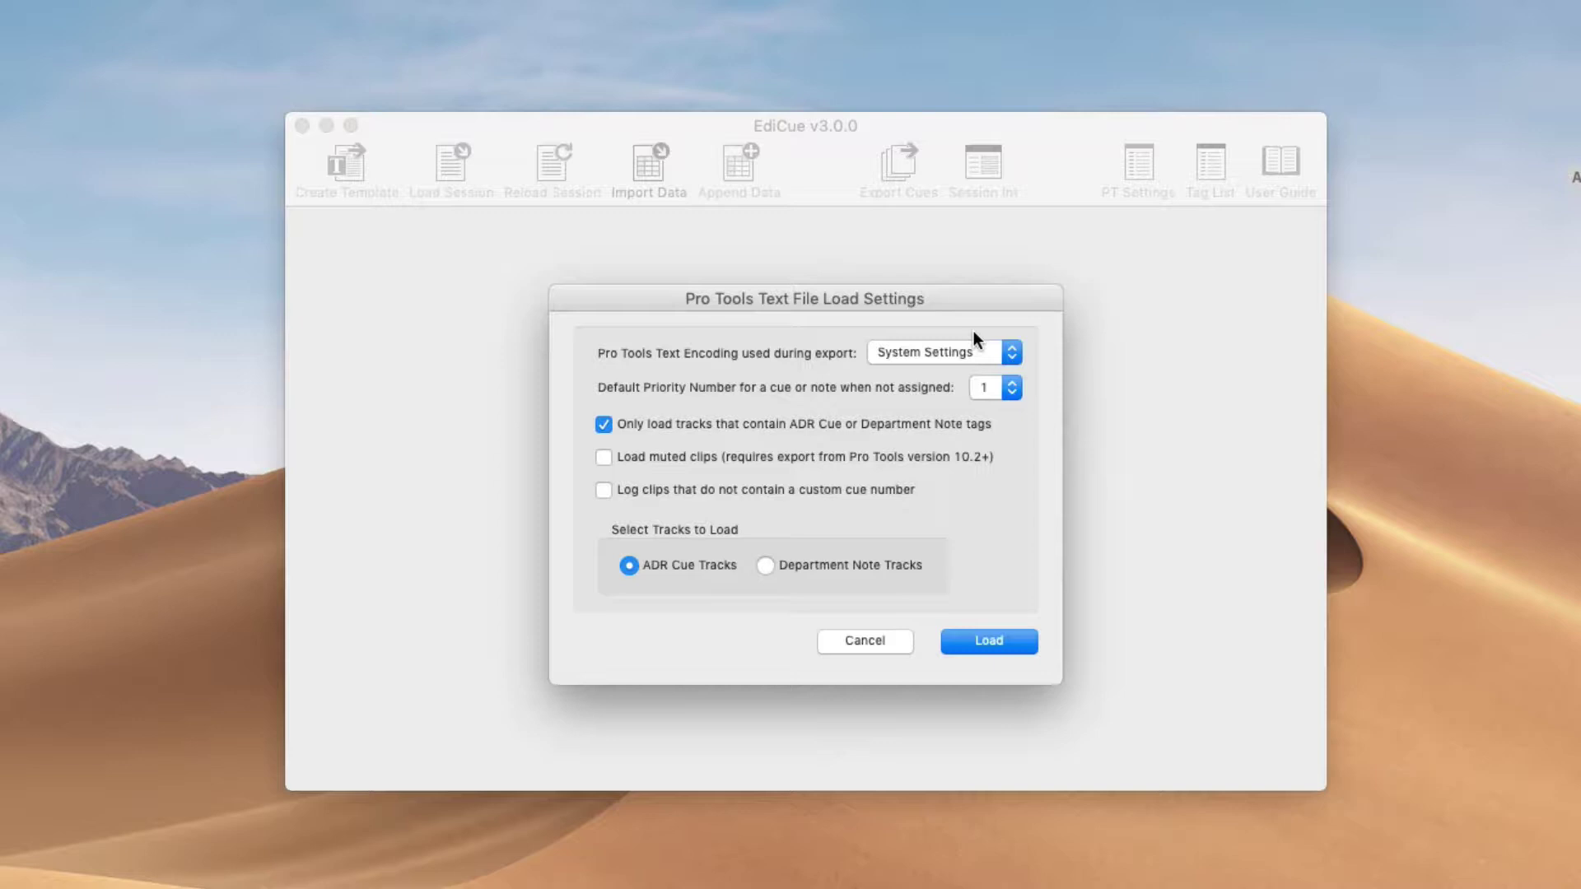
Step: Load the Pro Tools export with priority 1, muted clips excluded and clip logging off
click(1010, 388)
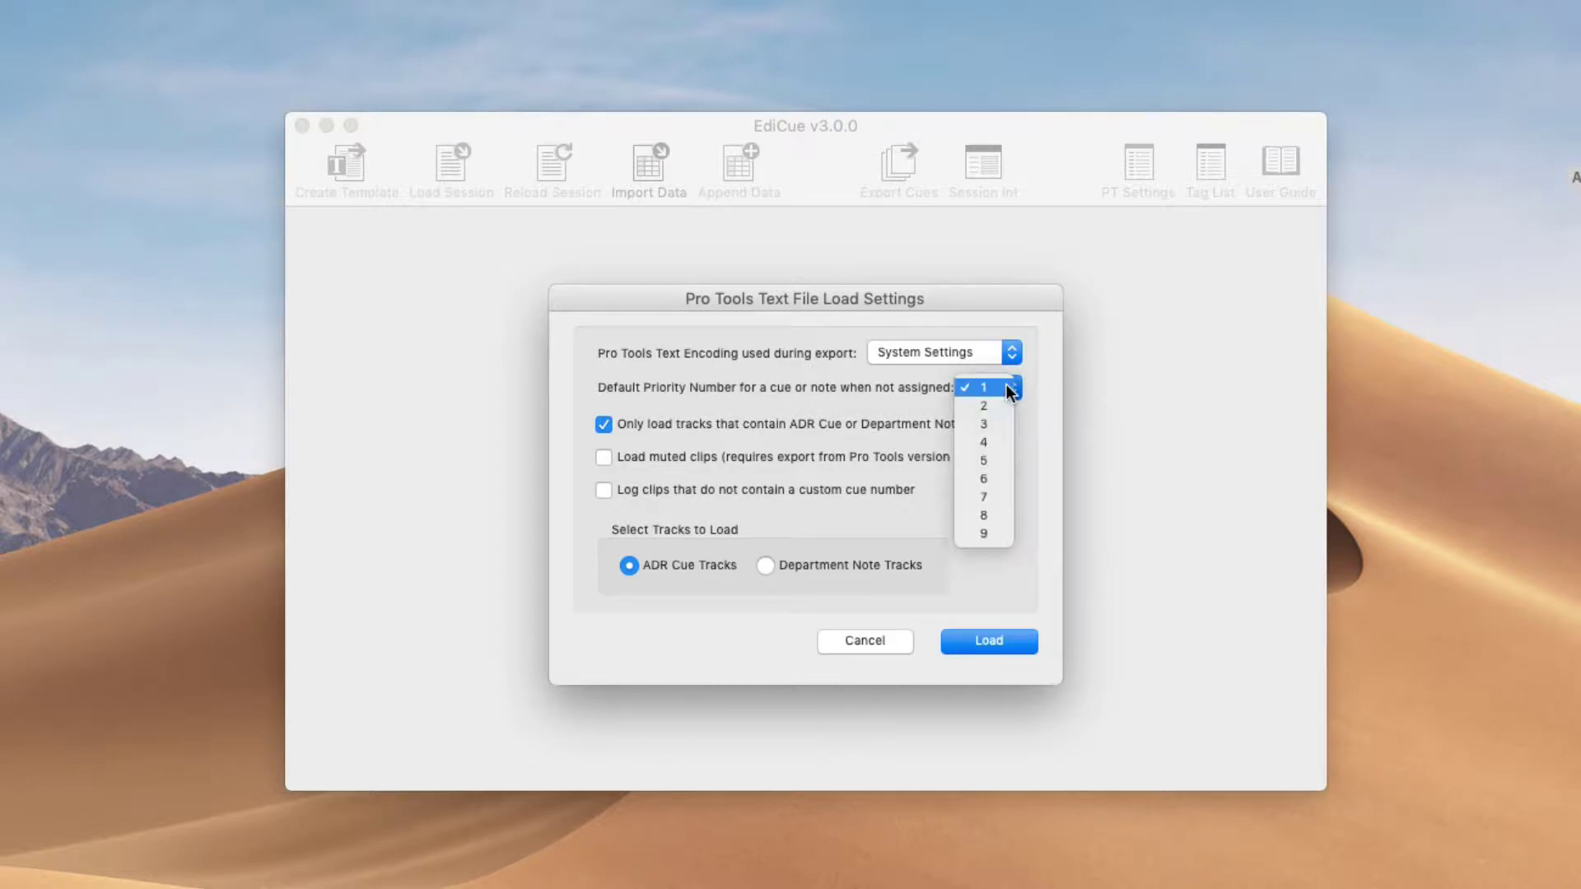
click(1005, 384)
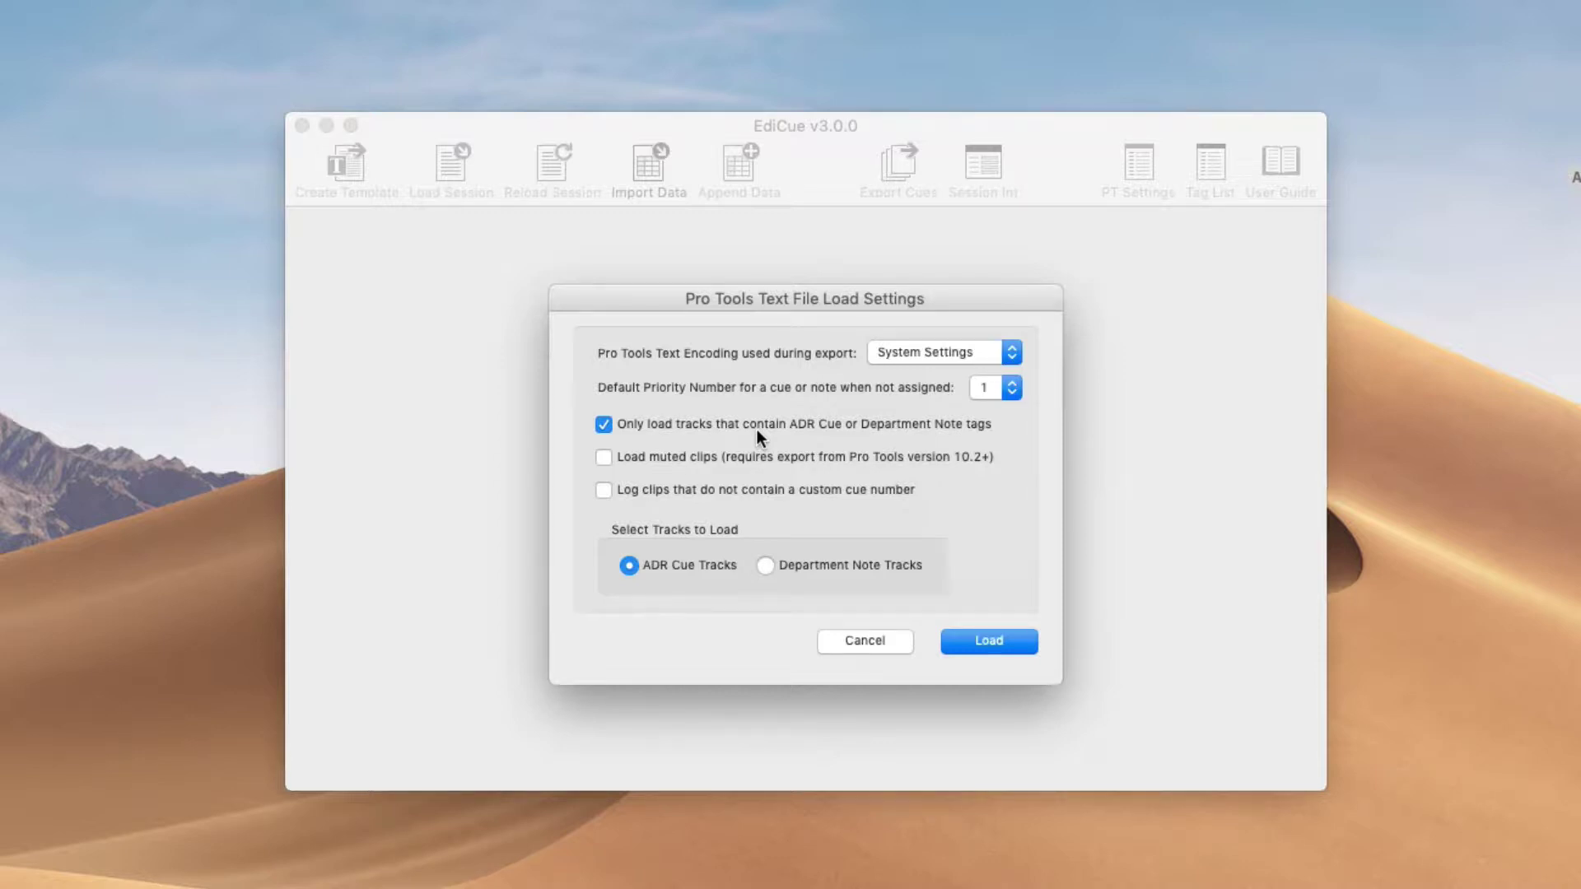
click(684, 453)
click(684, 453)
click(656, 488)
click(988, 642)
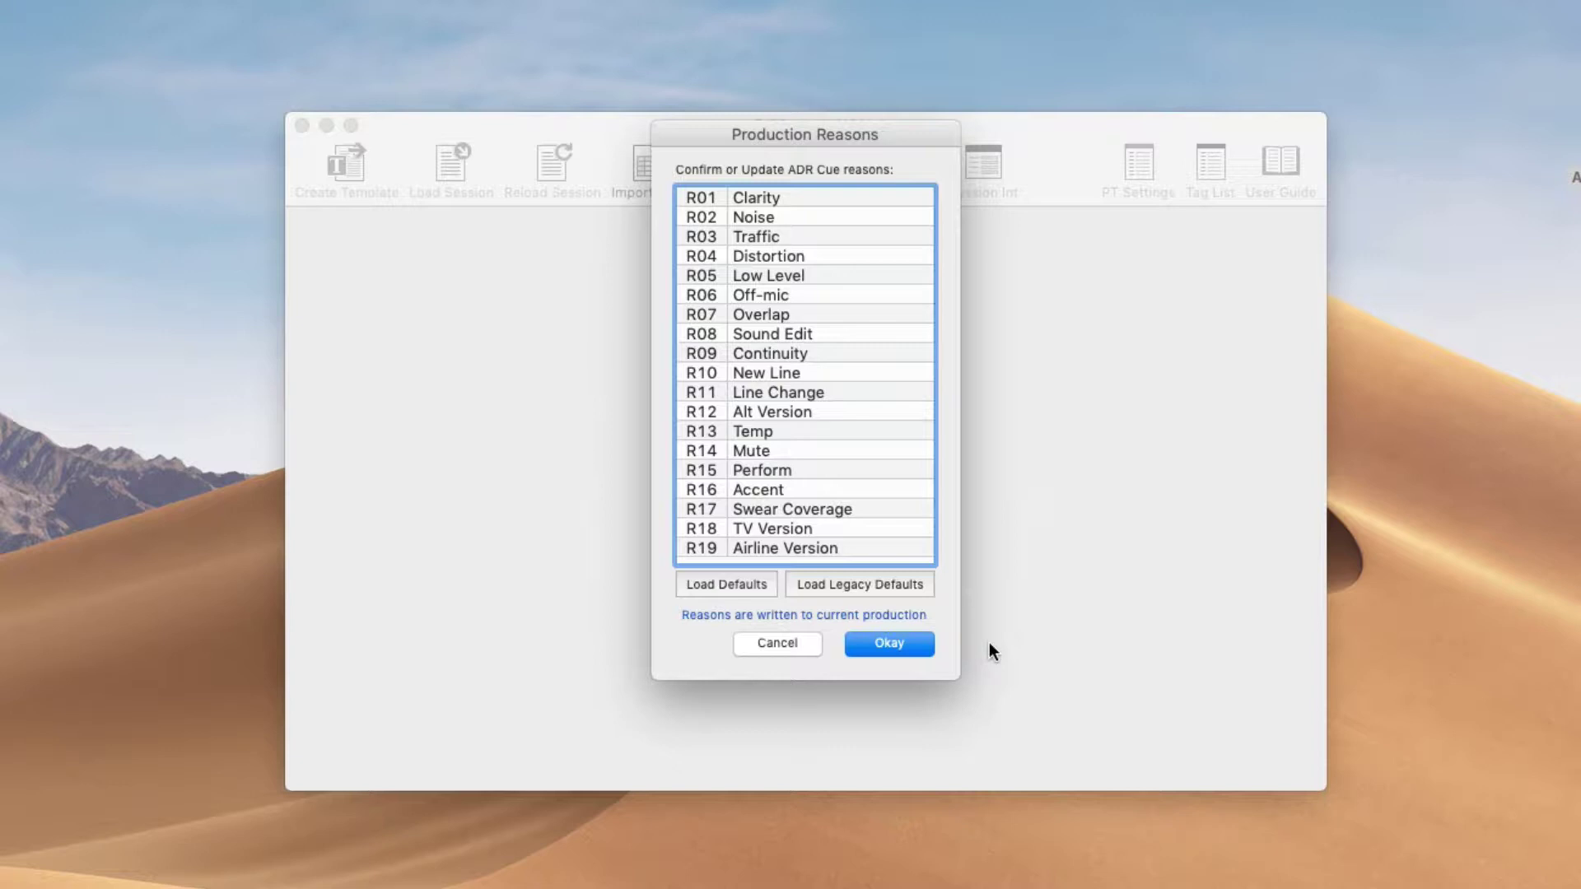
Step: Confirm the production reasons, then reload TC Export.txt as Department Note Tracks
click(909, 642)
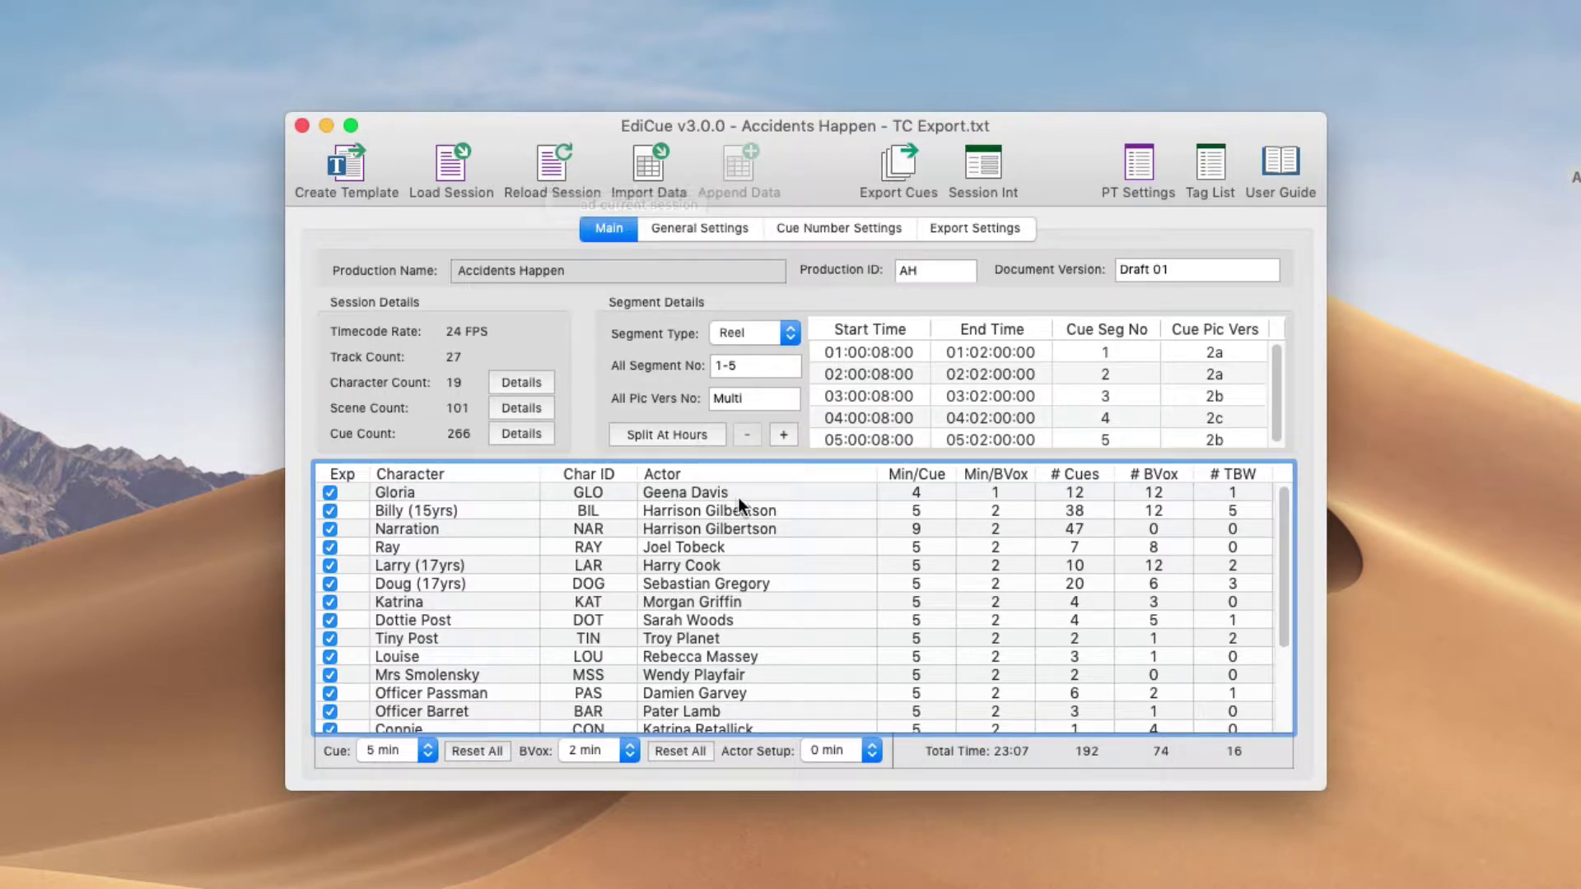
key(super+r)
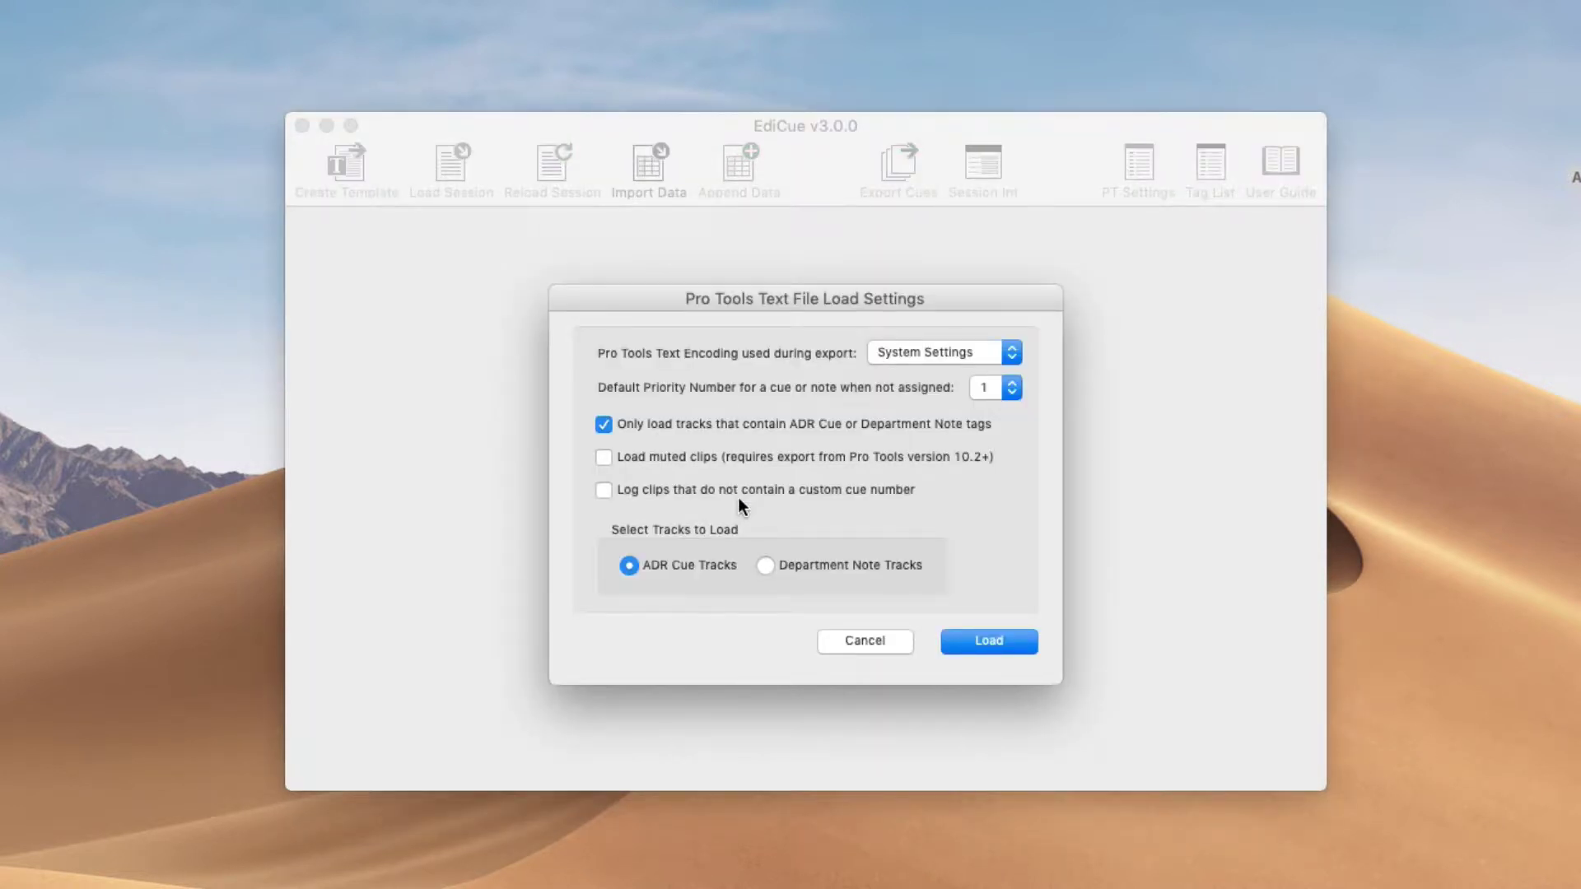
click(798, 563)
key(Left)
click(848, 565)
key(Return)
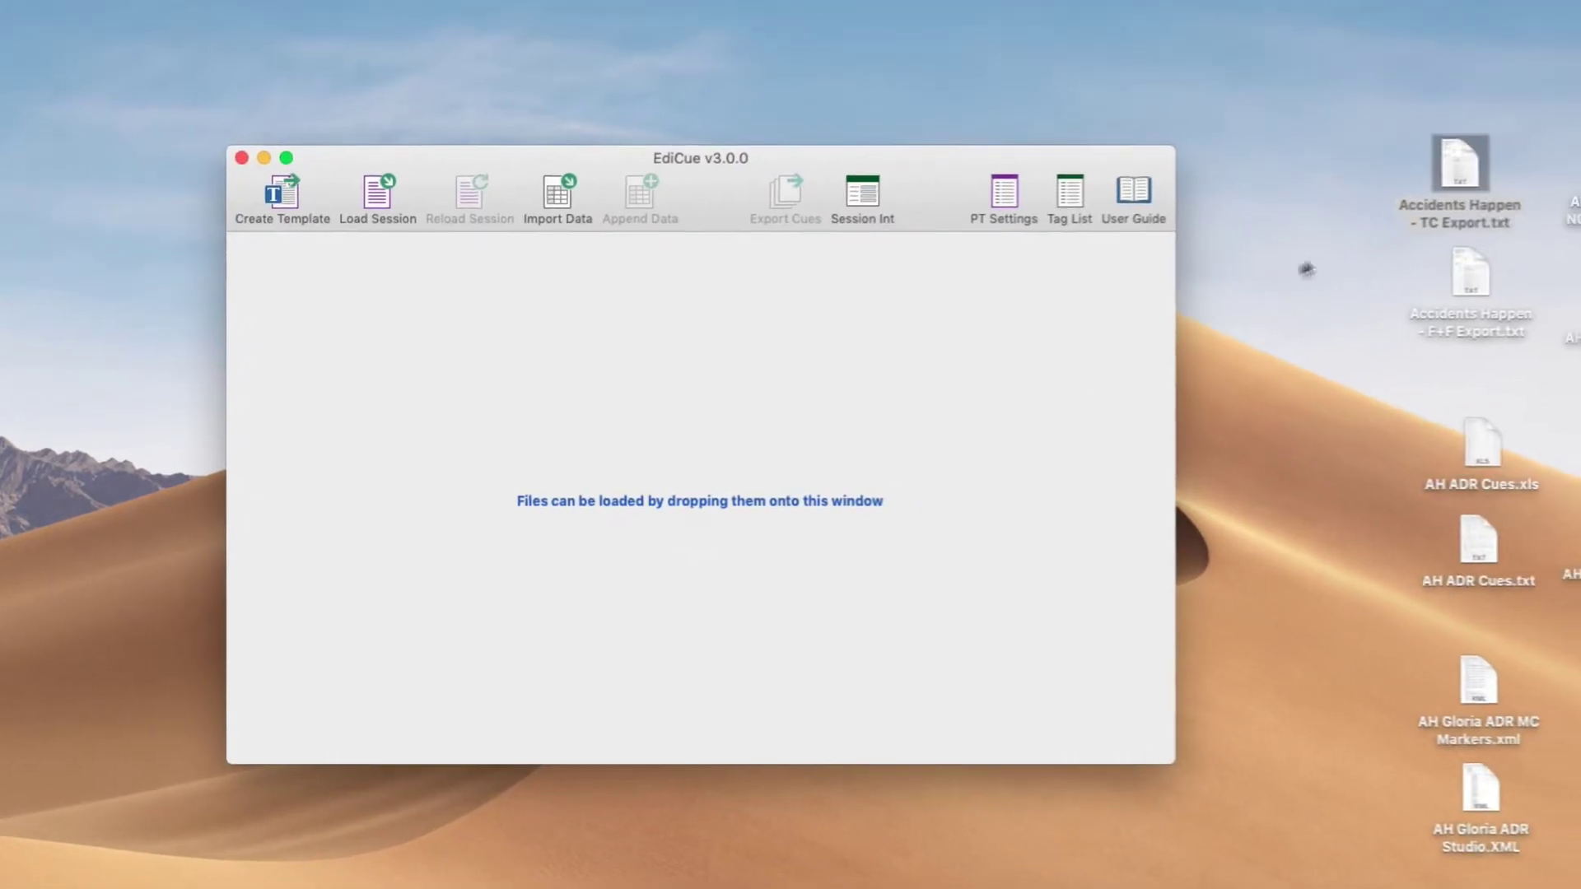
Step: Drop Accidents Happen - F+F Export.txt onto EdiCue and load it with the current settings
drag(1453, 275, 733, 441)
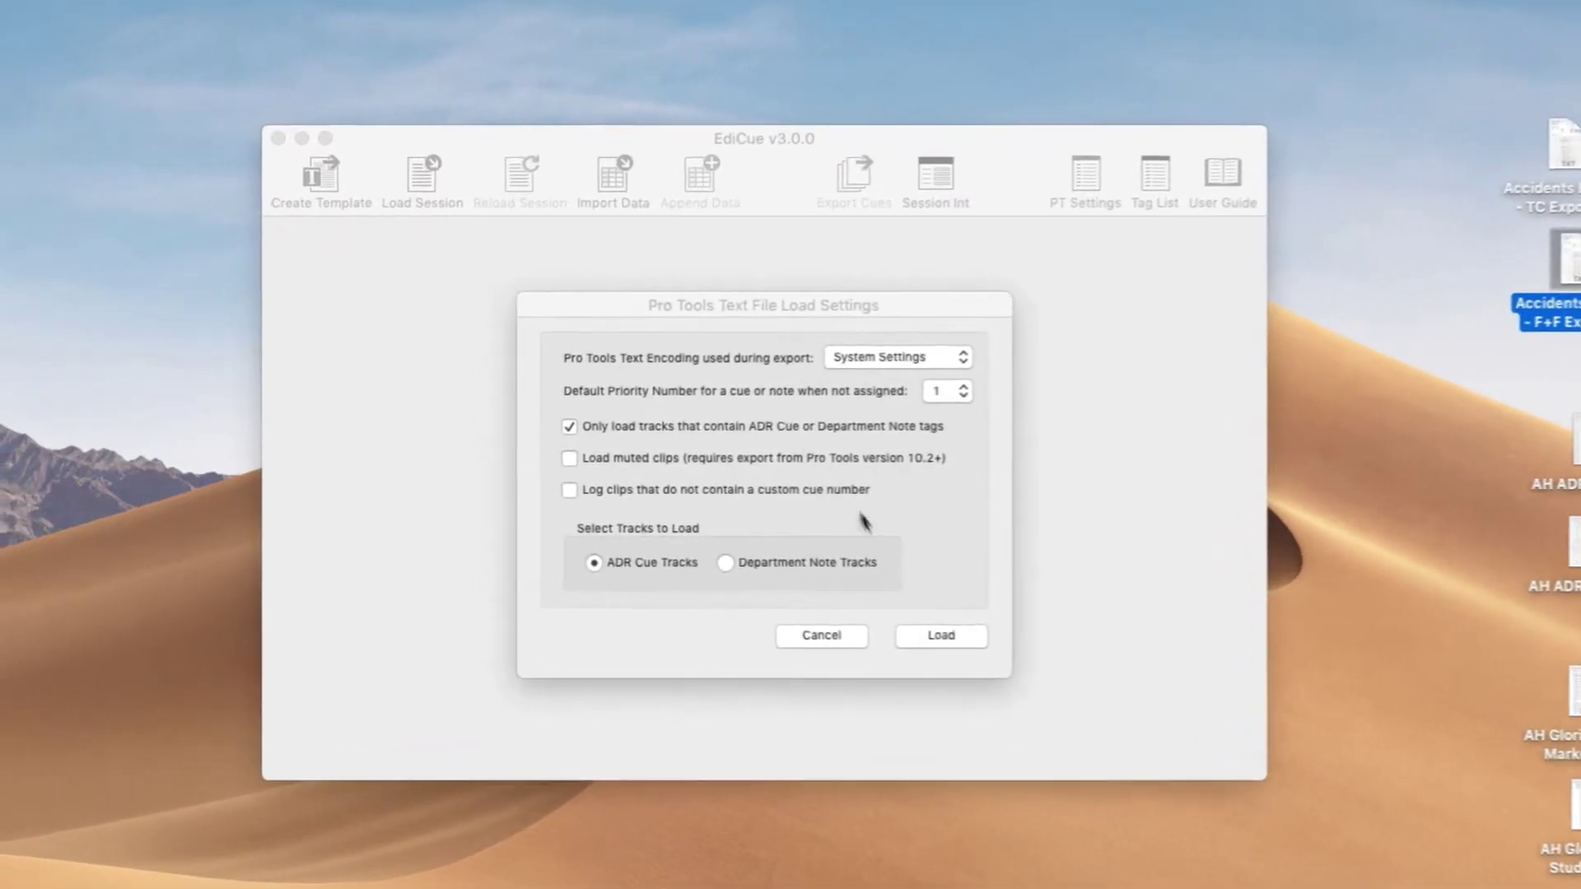
click(973, 640)
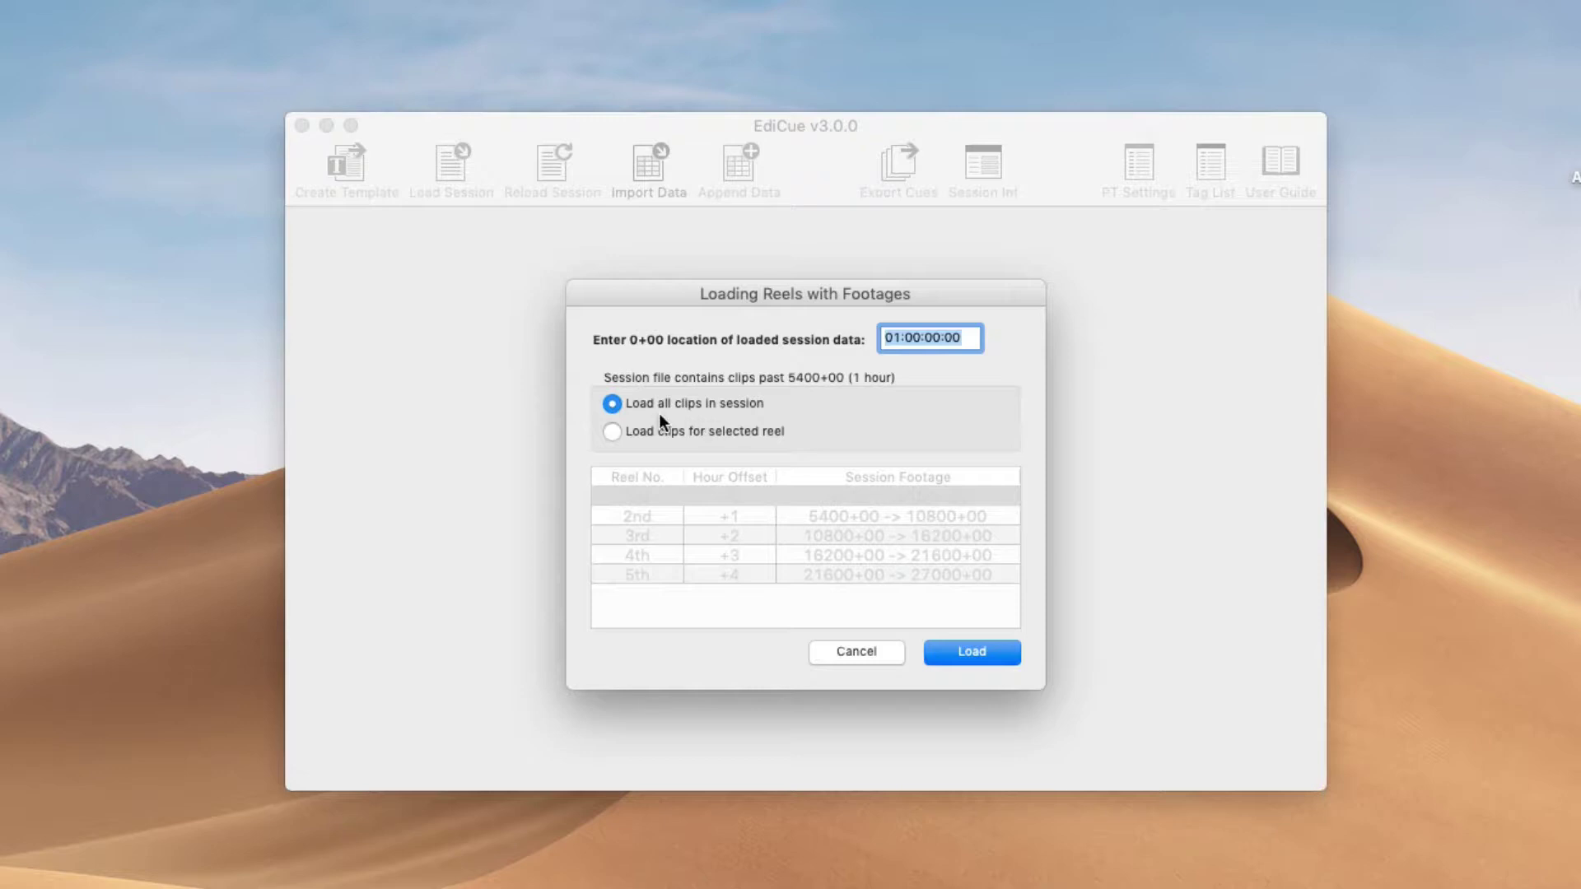
Step: Load all clips in the F+F session rather than a single reel, and confirm production reasons
click(673, 430)
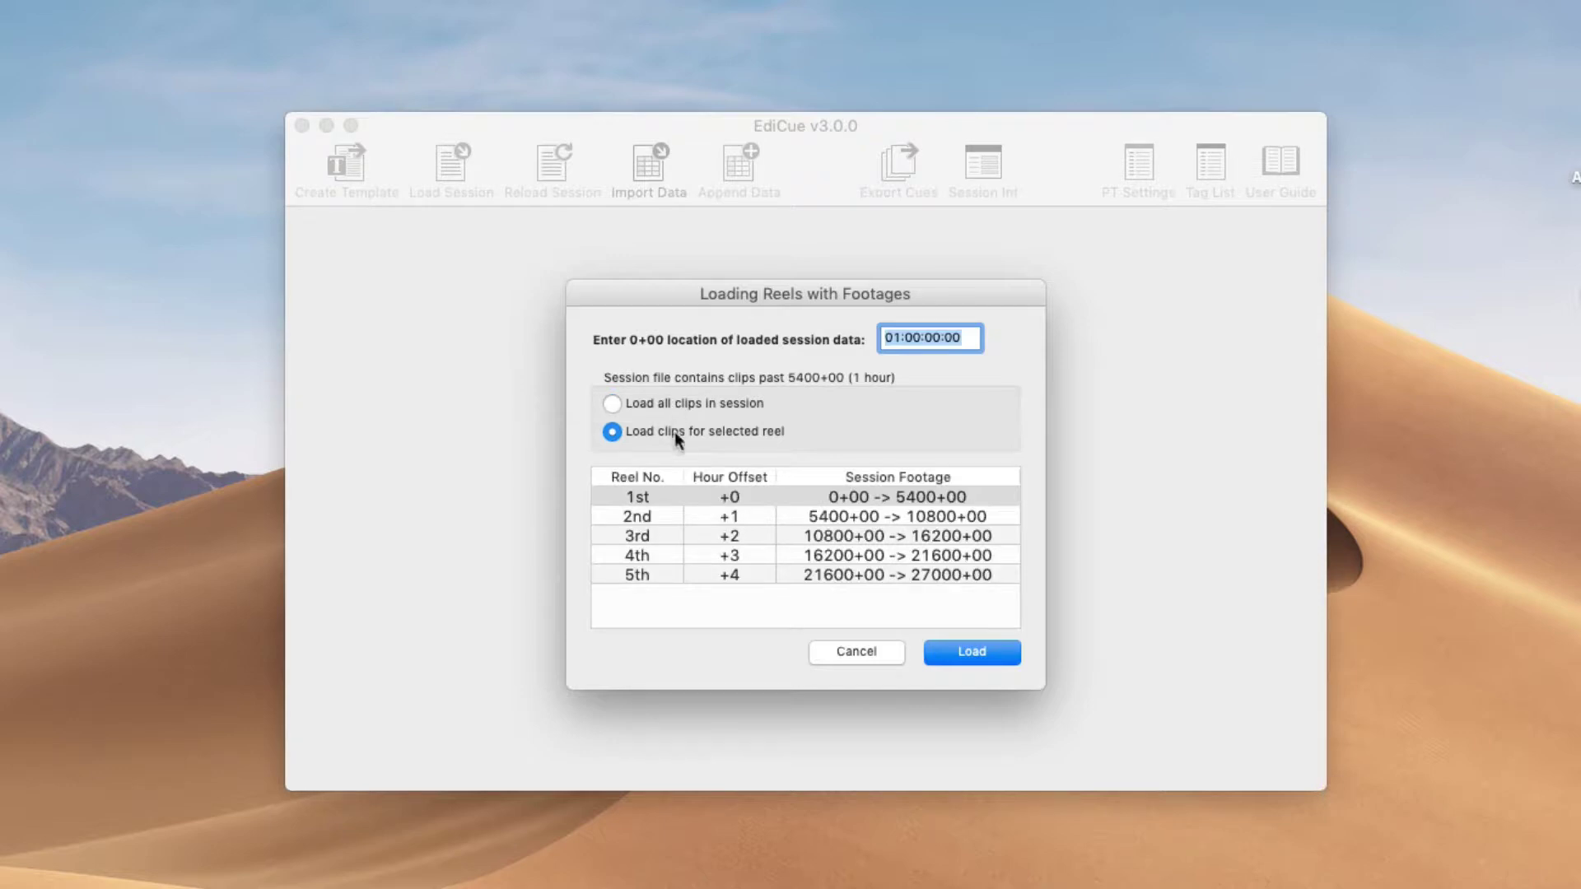
click(697, 517)
drag(697, 519, 704, 550)
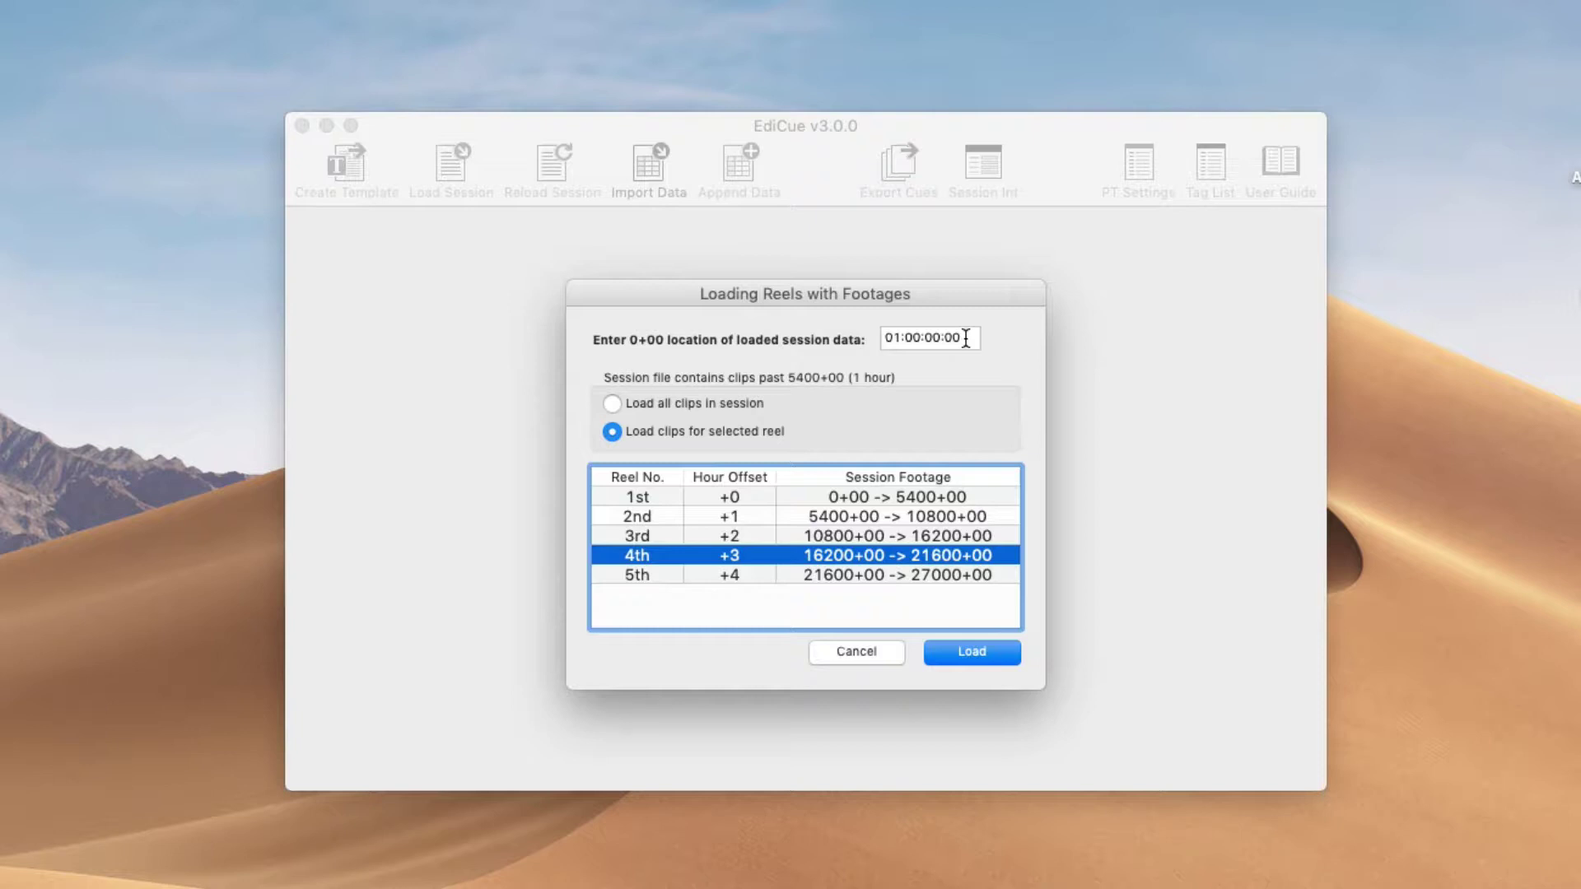
click(646, 405)
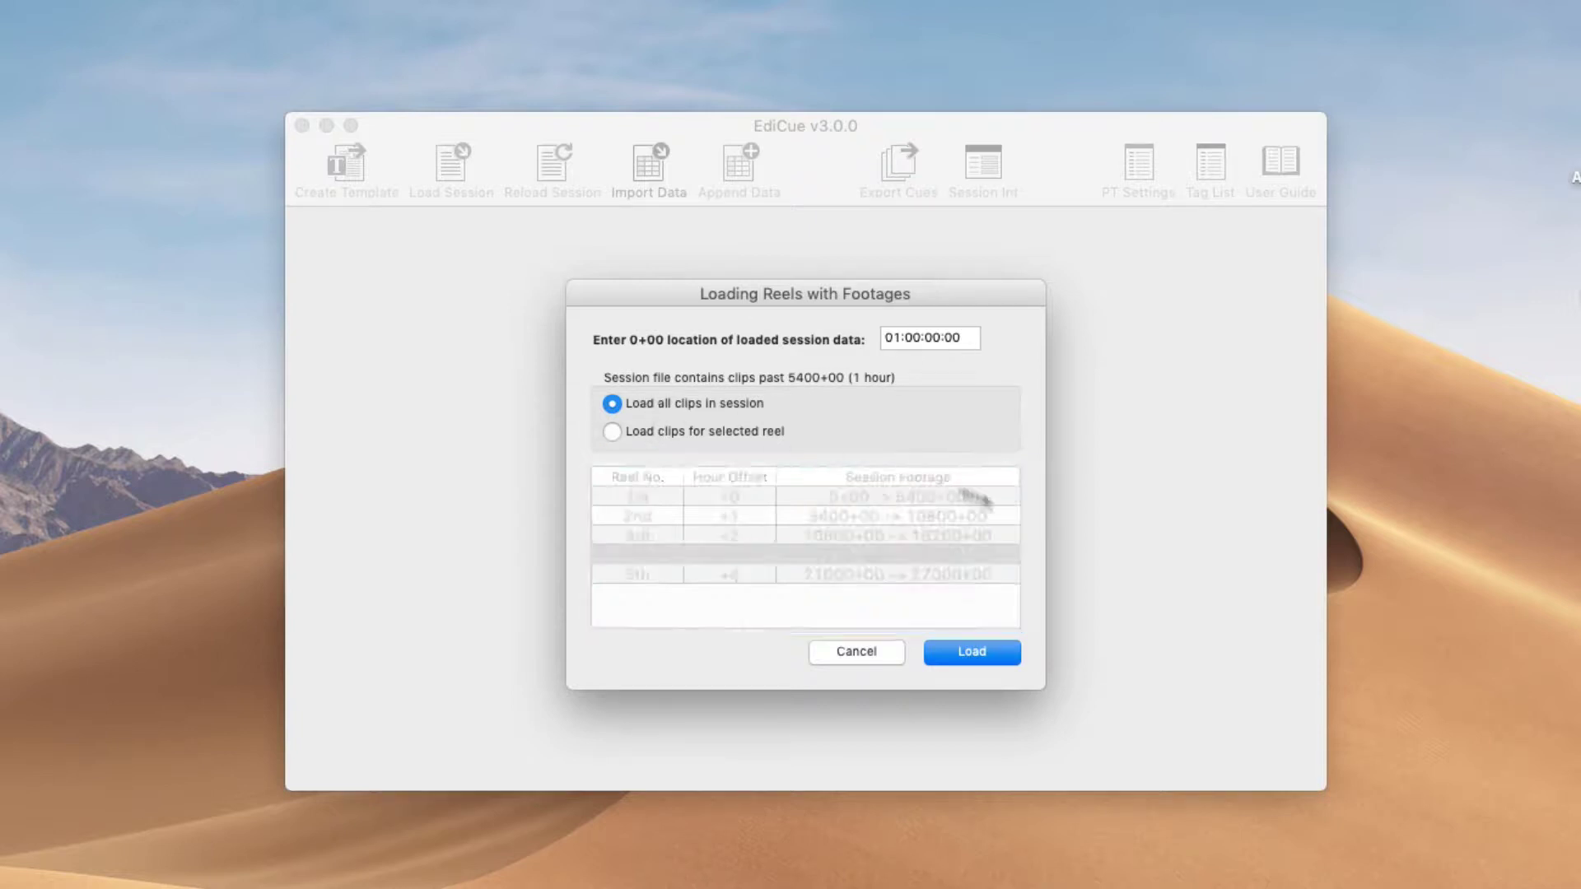
click(986, 650)
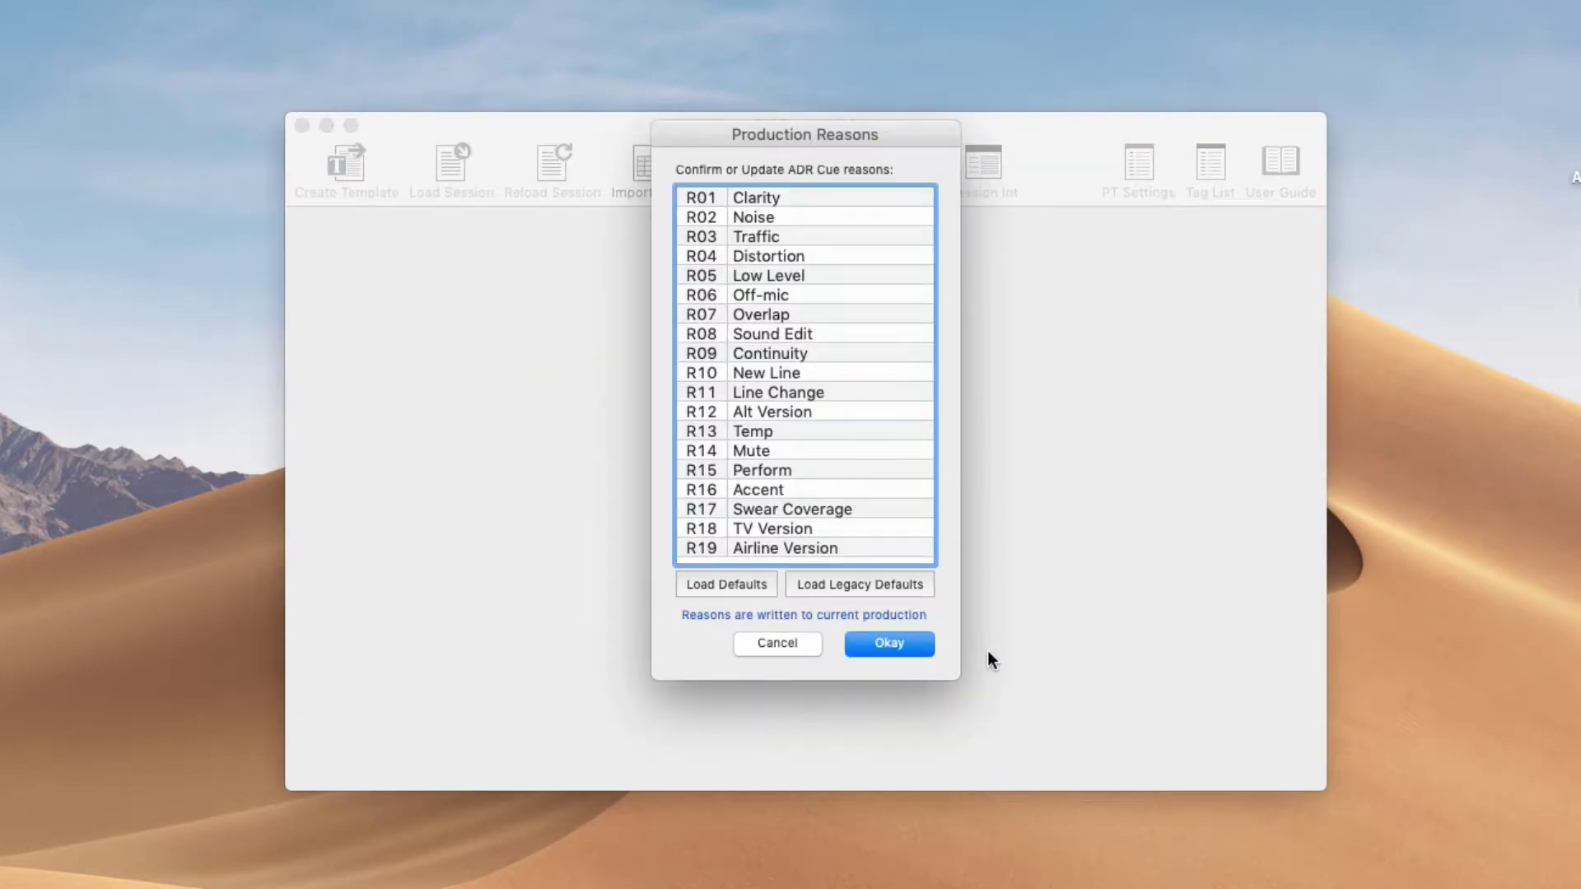
click(907, 650)
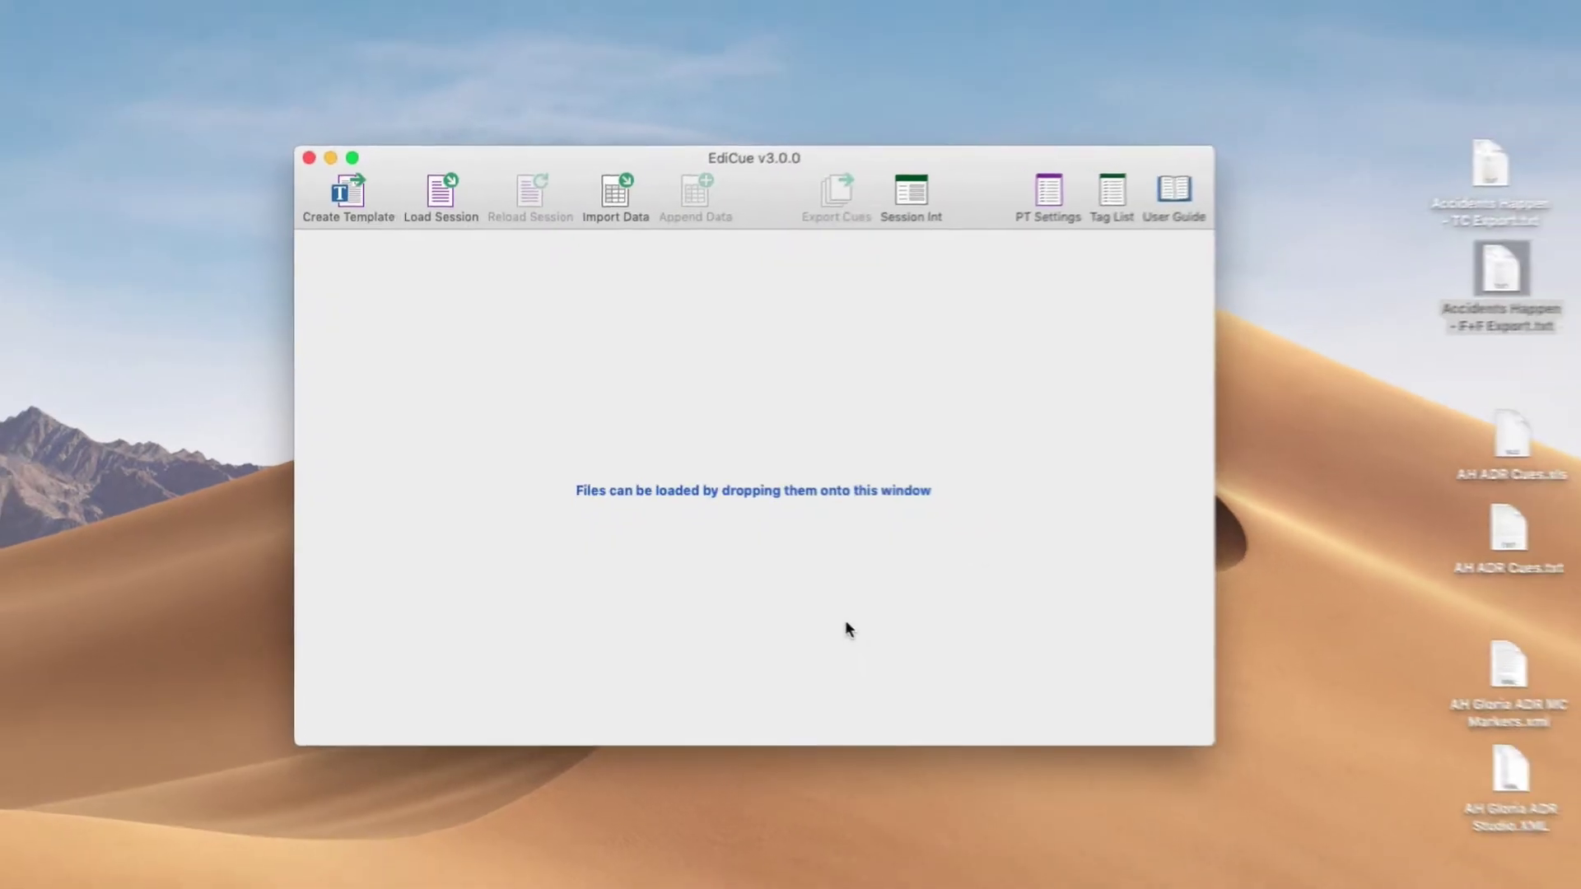
double_click(1465, 198)
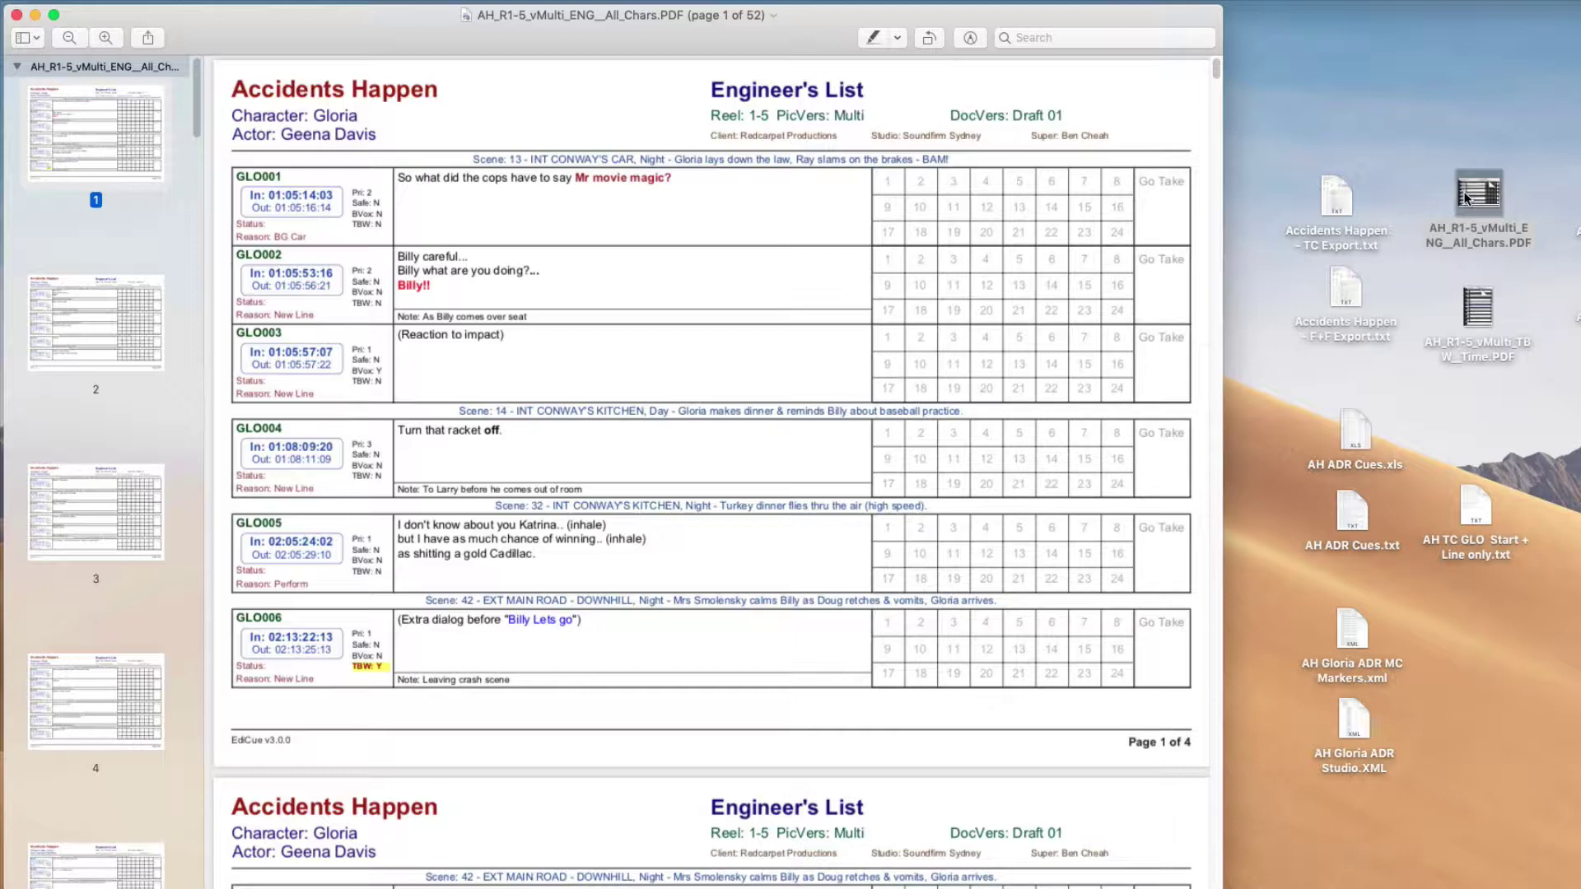
key(super+w)
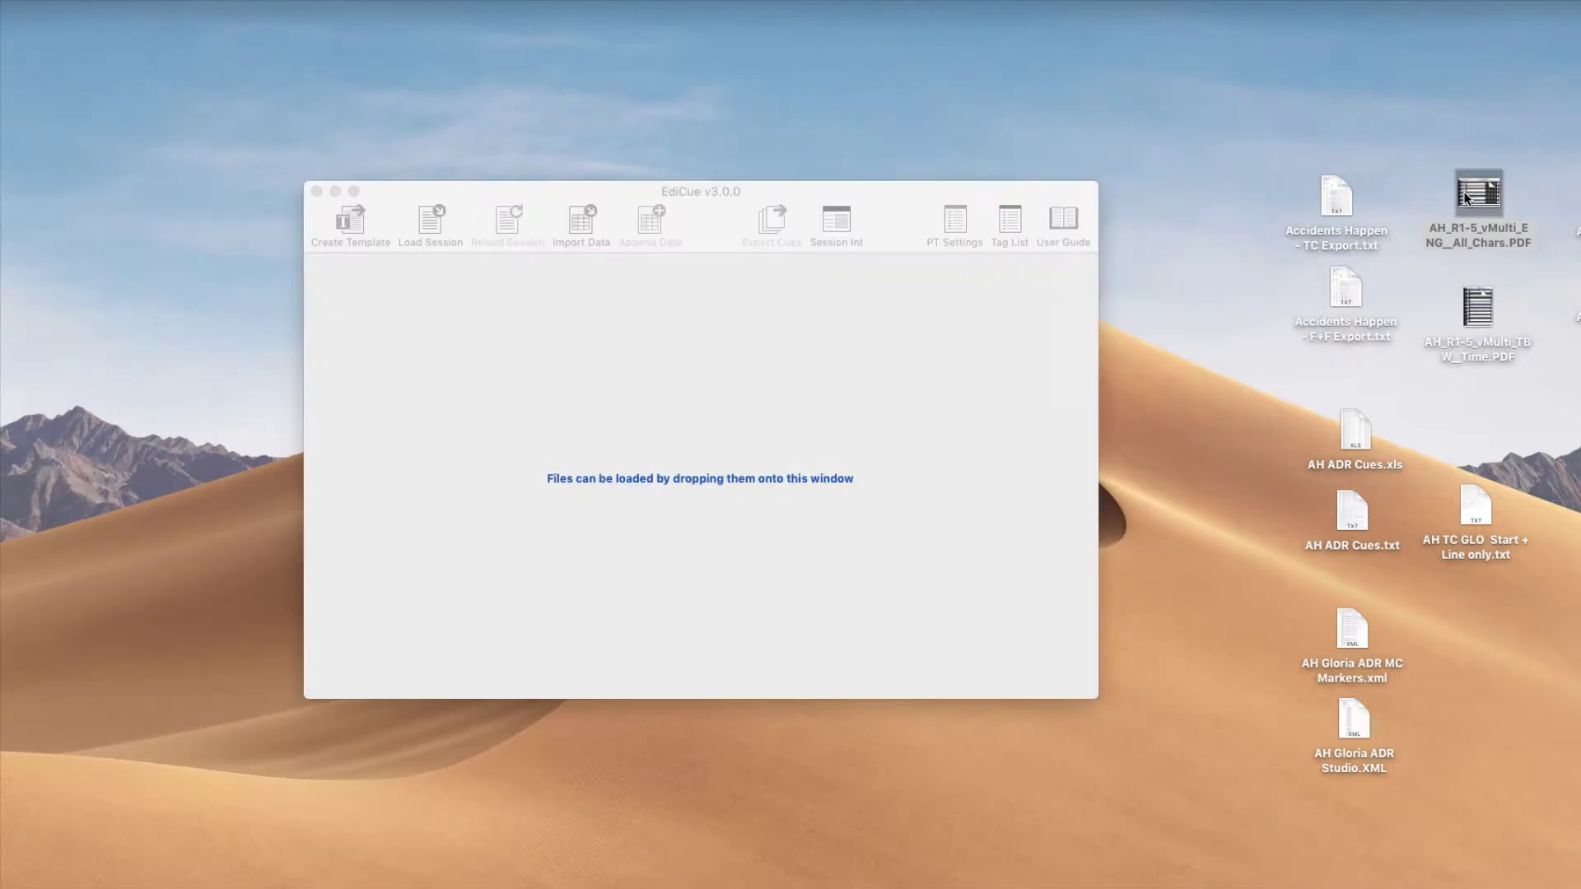
Step: Import AH_R1-5_vMulti_ENG__All_Chars.PDF and set cue numbering to Generate New Cue Numbers
drag(1464, 197, 929, 343)
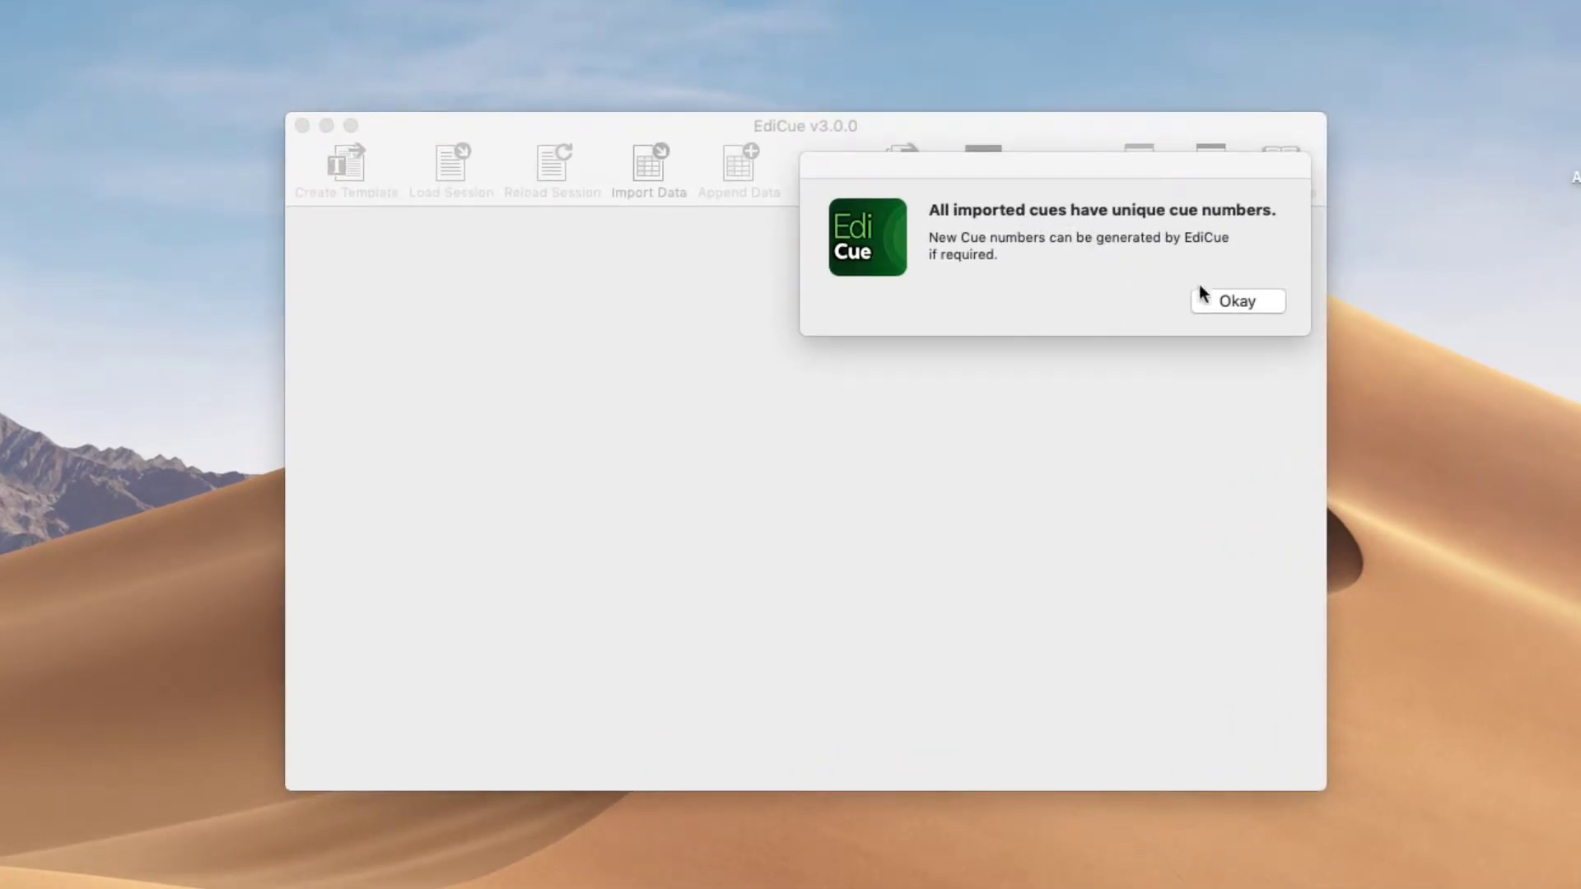
click(1226, 303)
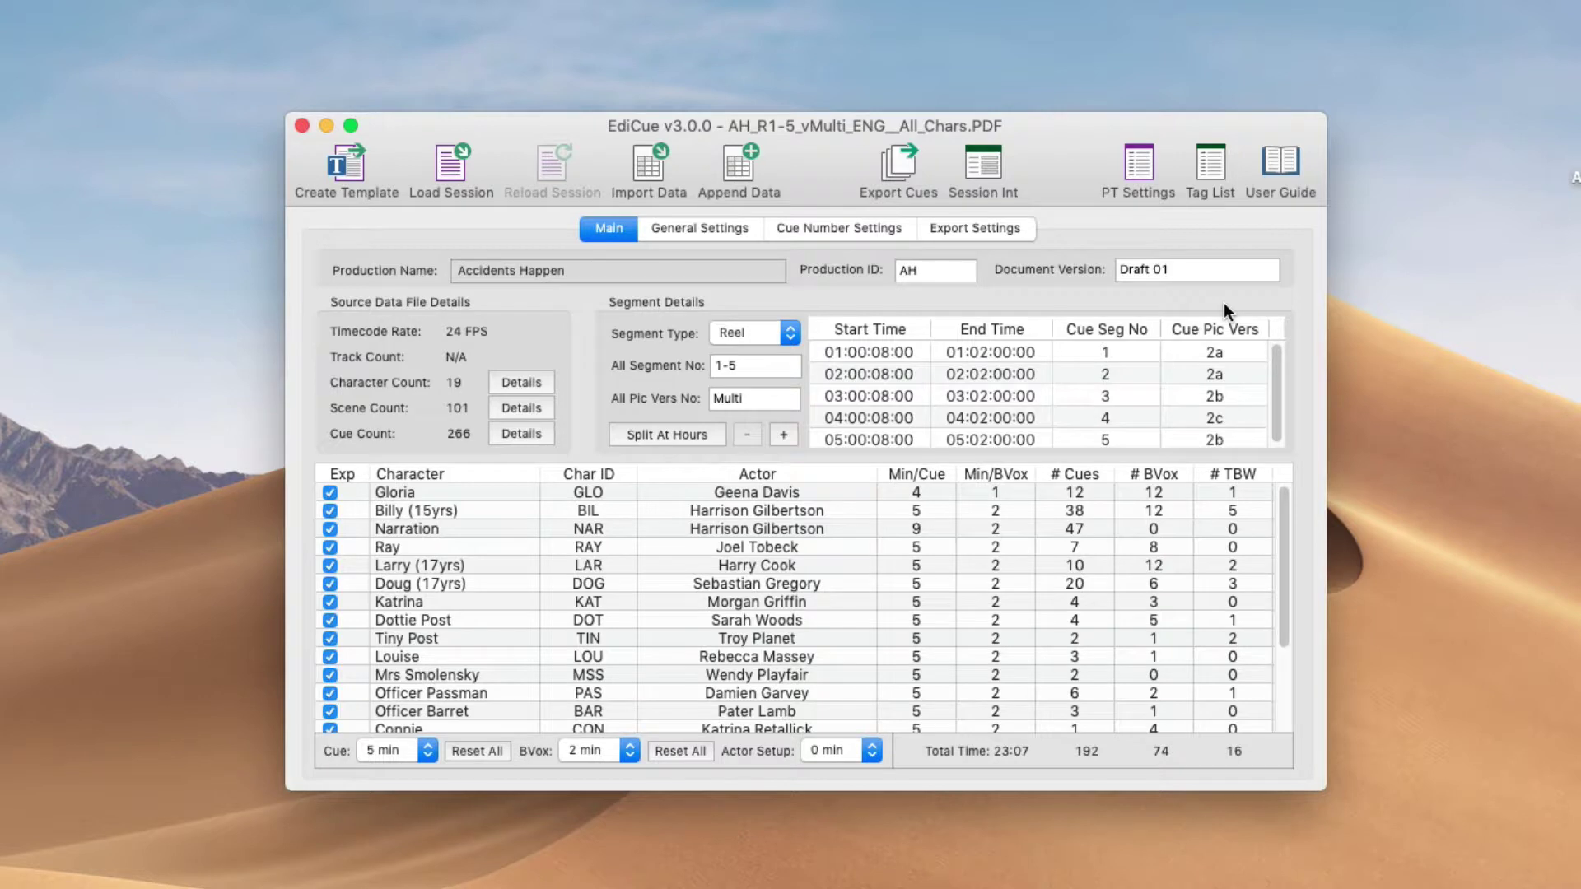
click(815, 230)
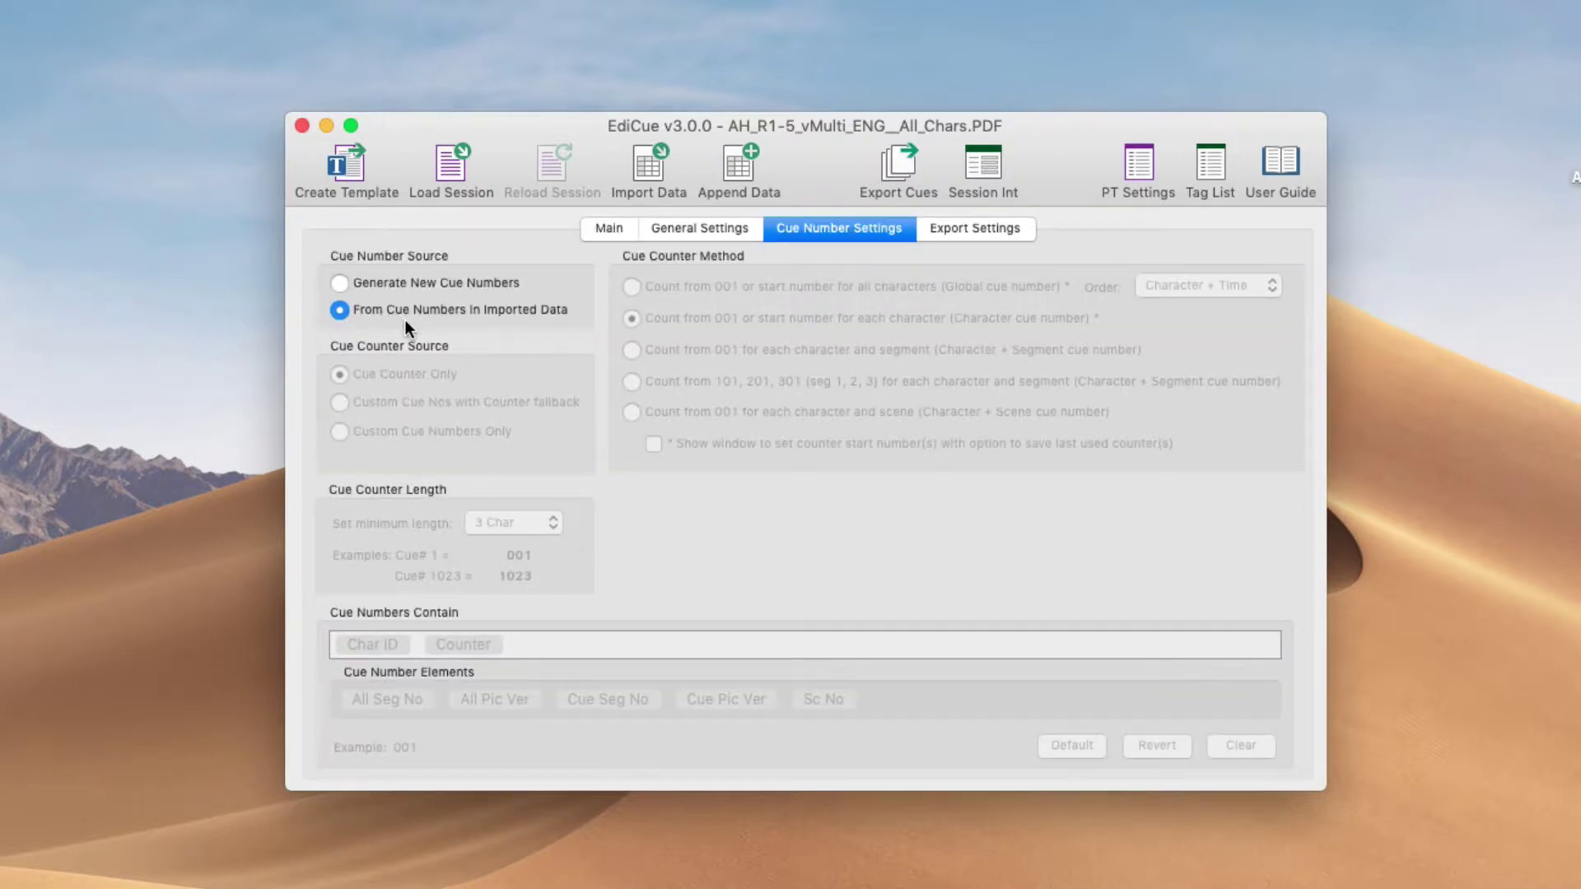
click(390, 284)
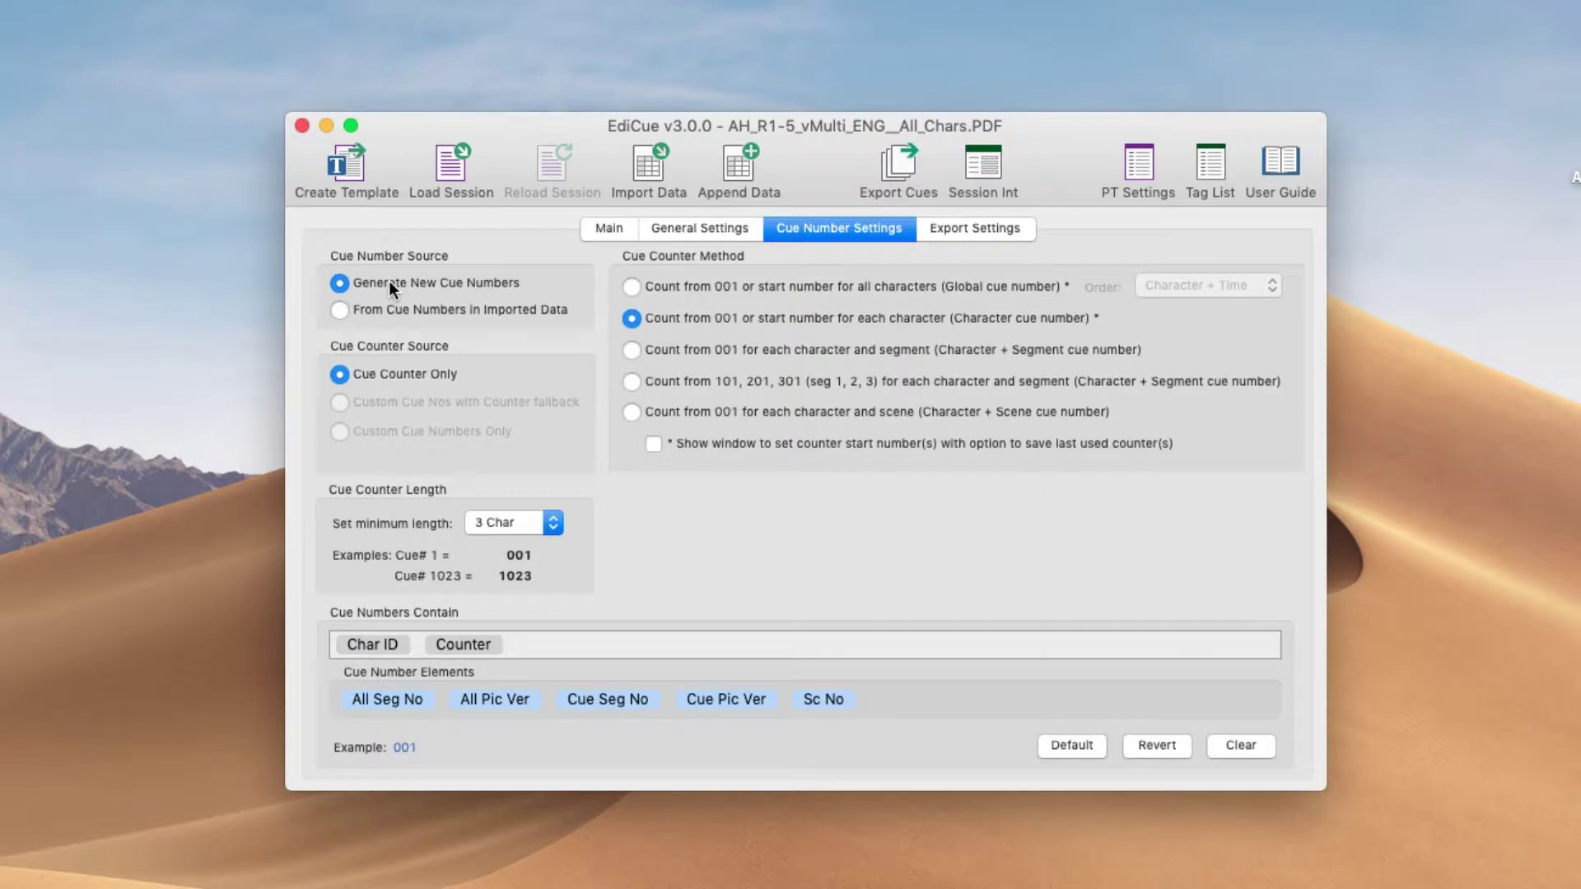